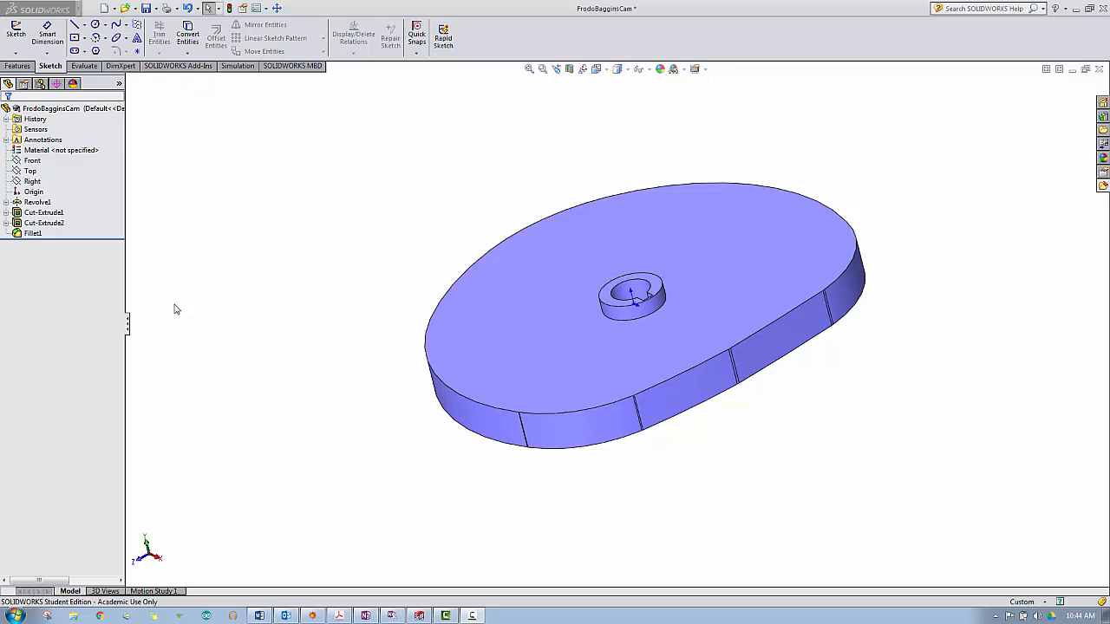
- Suppress the fillet feature on the cam's outer edges
{"action": "left_click", "coordinate": [34, 234]}
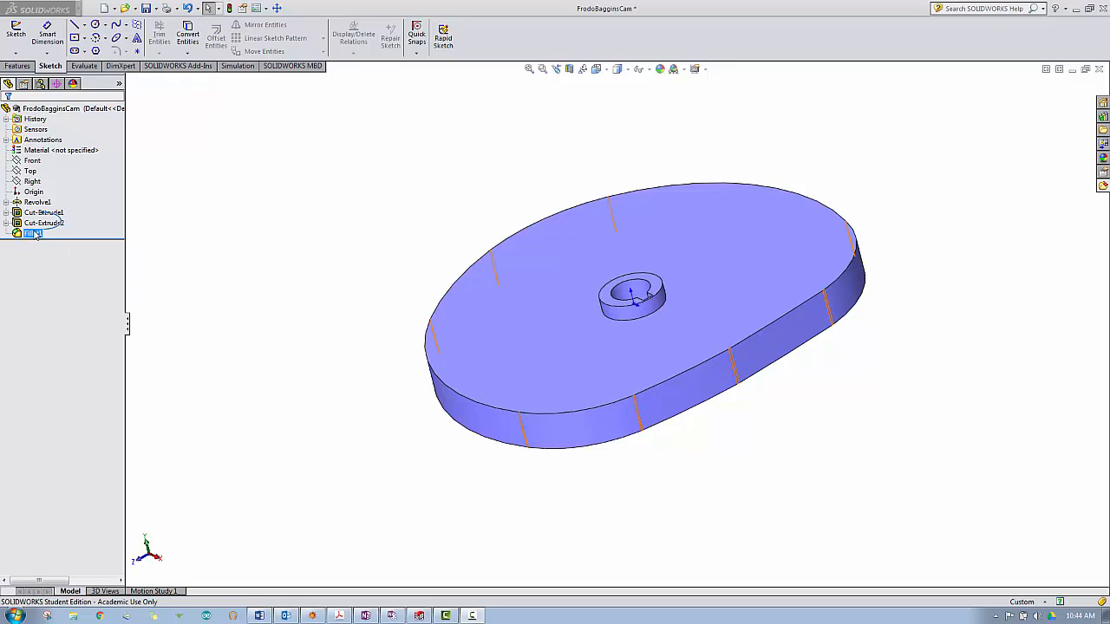
{"action": "right_click", "coordinate": [35, 235]}
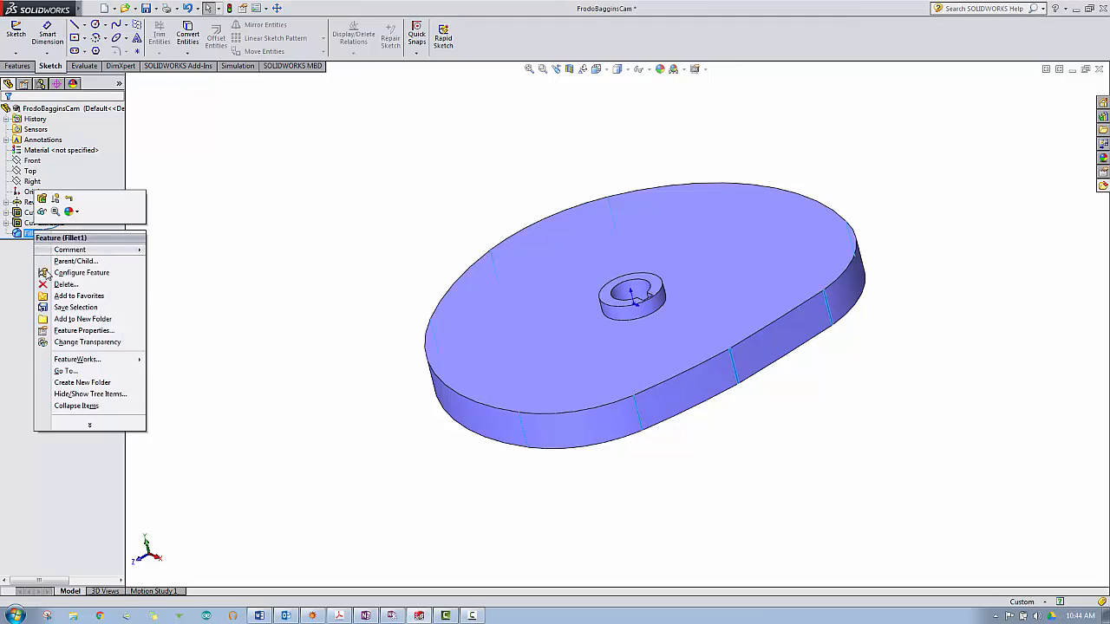
{"action": "left_click", "coordinate": [55, 201]}
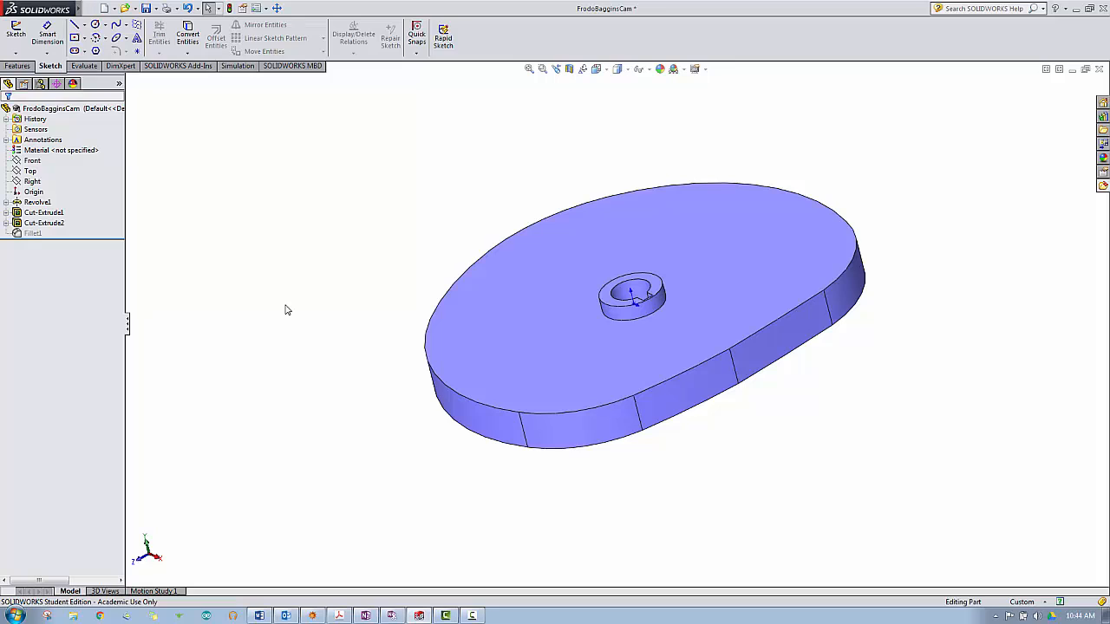
- Create a reference plane offset 0.4 in above the cam's large flat face
{"action": "left_click", "coordinate": [18, 66]}
{"action": "left_click", "coordinate": [454, 37]}
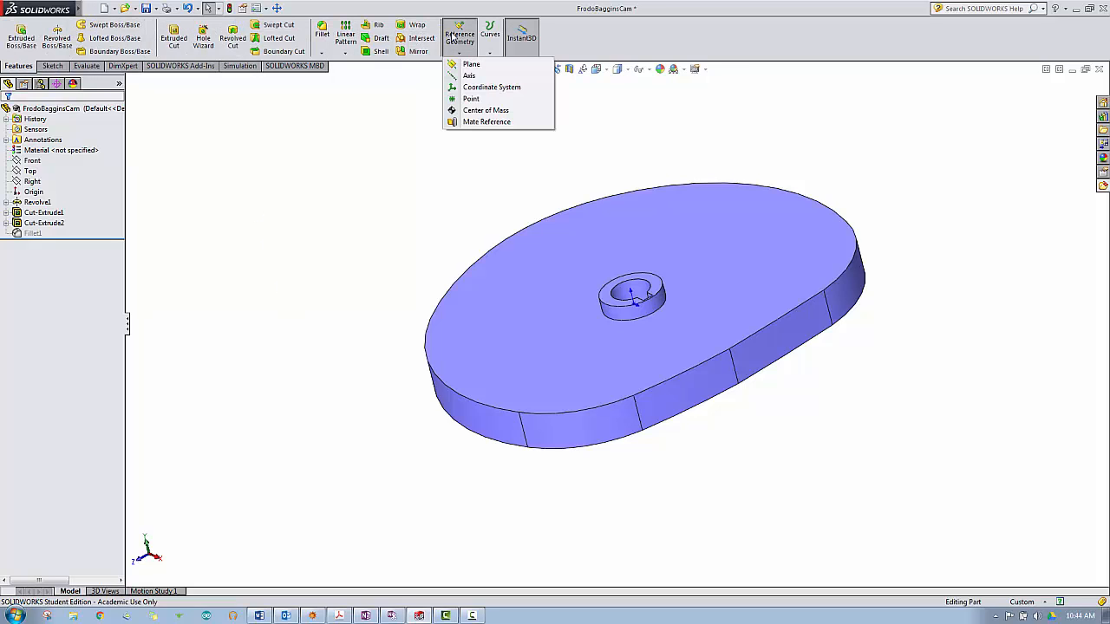
{"action": "left_click", "coordinate": [469, 64]}
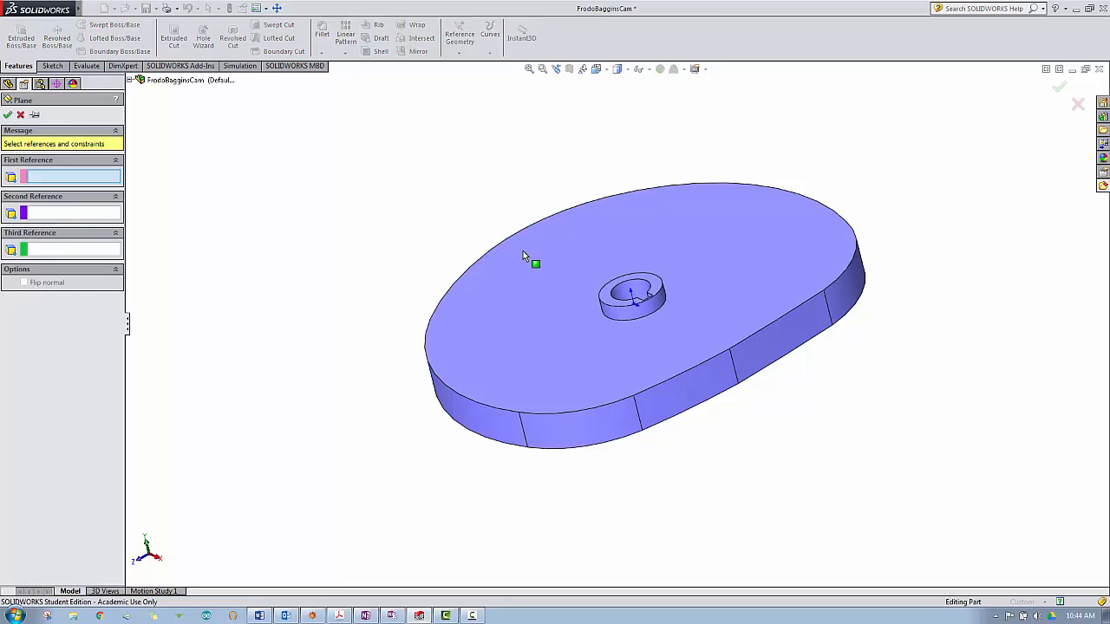
{"action": "left_click", "coordinate": [535, 317]}
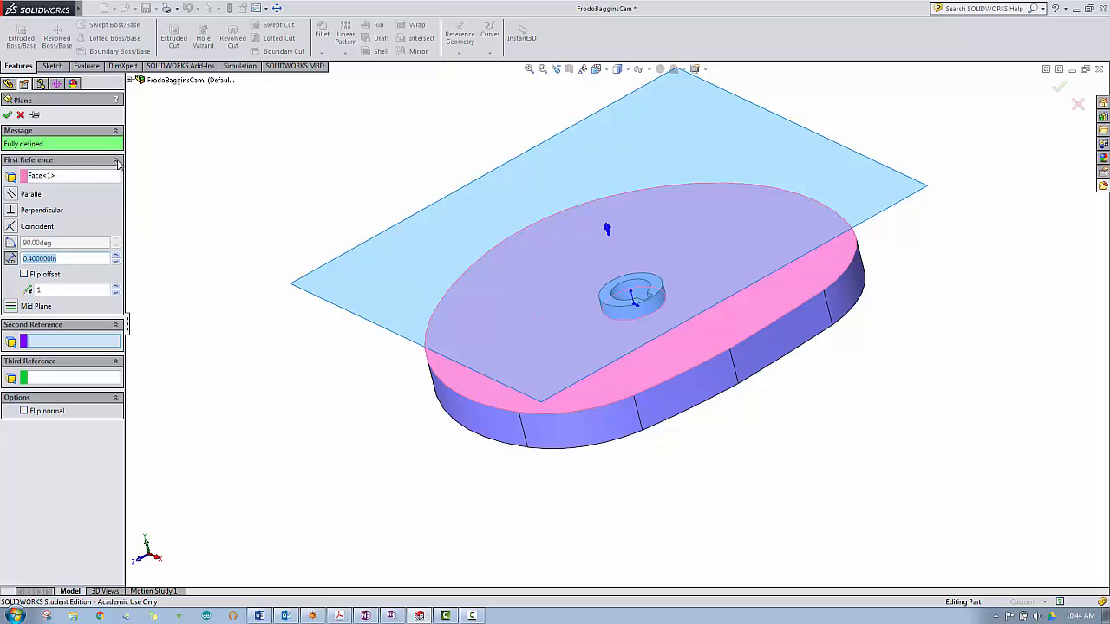
{"action": "left_click", "coordinate": [8, 114]}
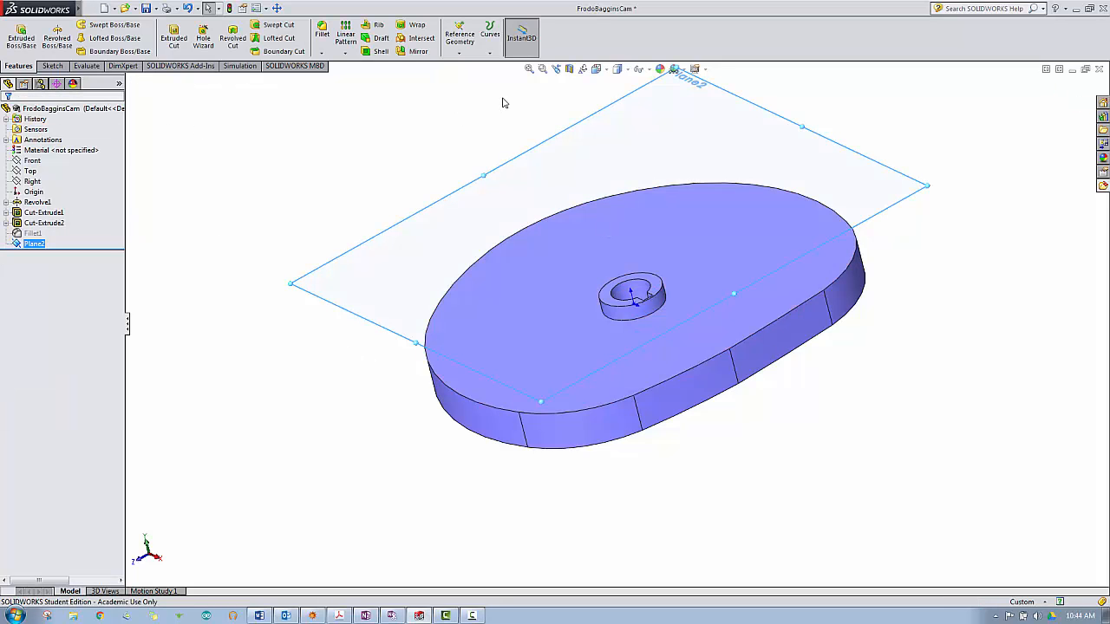
- Open a new sketch on the offset plane above the cam
{"action": "left_click", "coordinate": [51, 66]}
{"action": "left_click", "coordinate": [23, 38]}
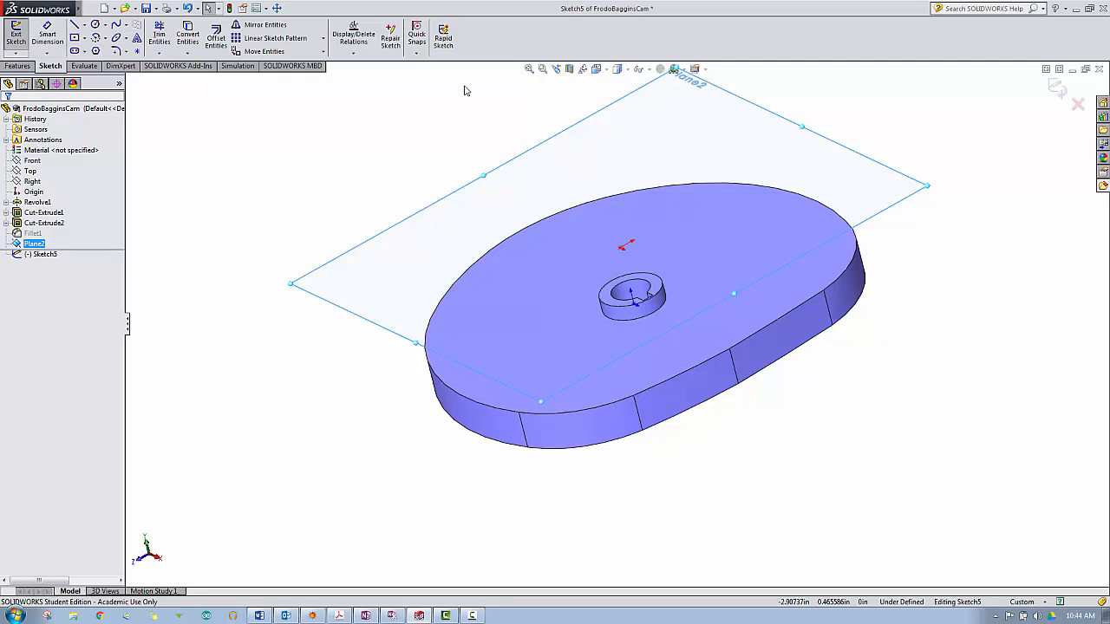
{"action": "left_click", "coordinate": [612, 72]}
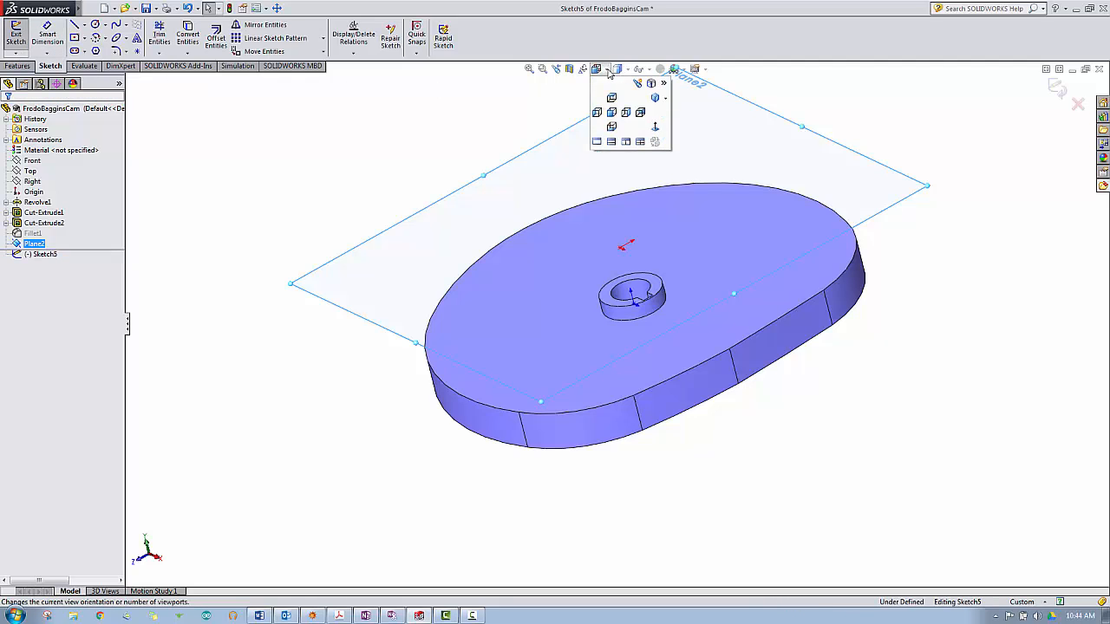
{"action": "left_click", "coordinate": [655, 128]}
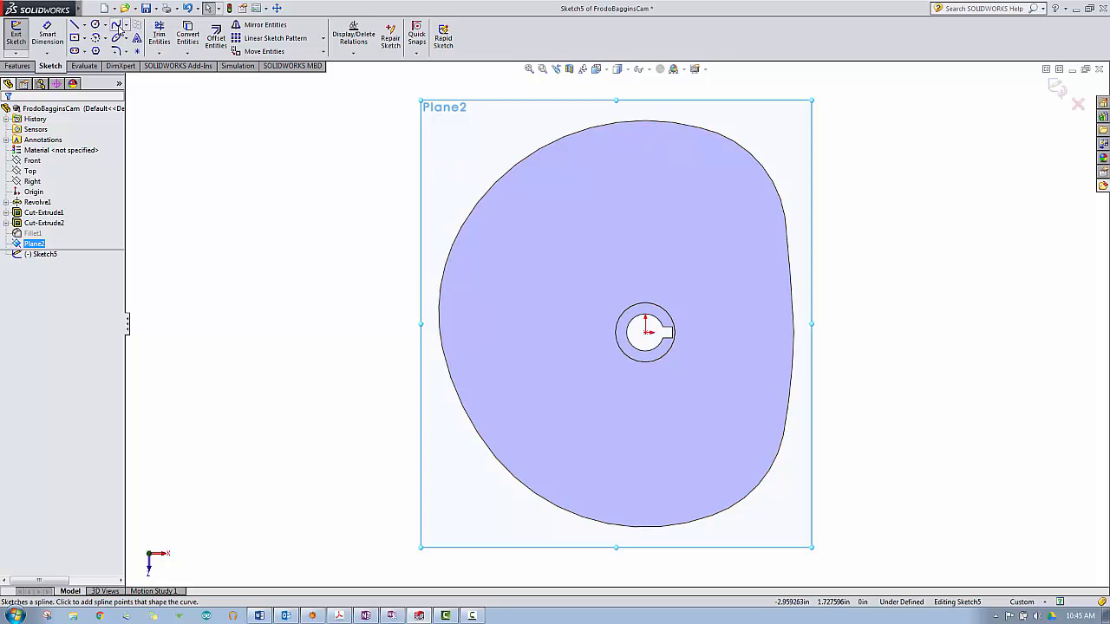
- Trace the cam's outer edge with a closed multi-point spline, starting and ending at the edge point level with the keyway, and exit the sketch
{"action": "left_click", "coordinate": [118, 26]}
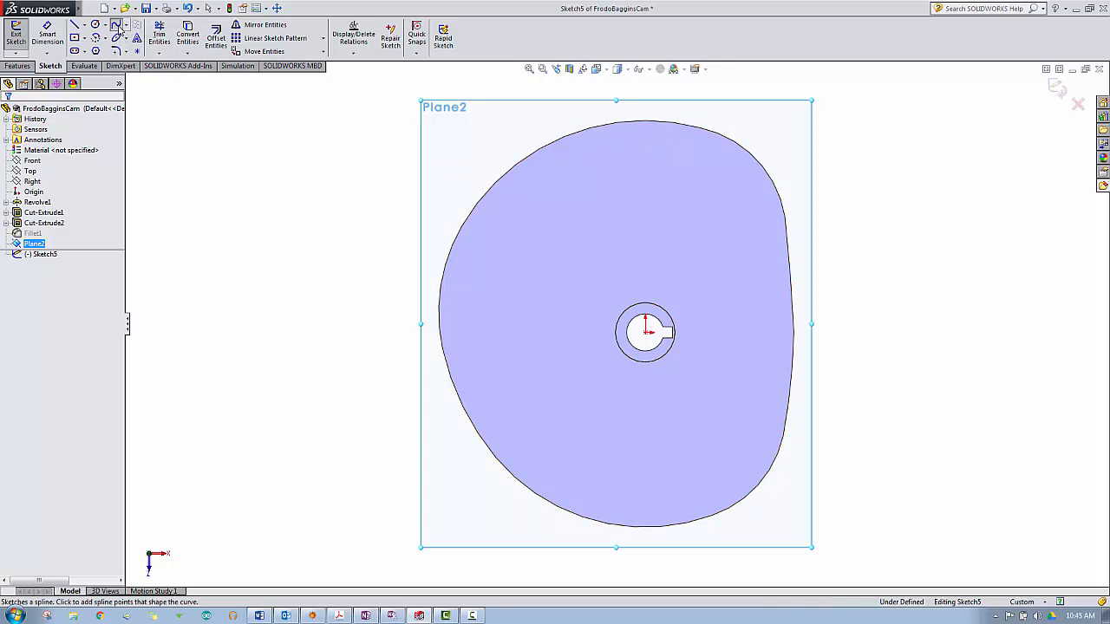
{"action": "left_click", "coordinate": [793, 332]}
{"action": "left_click", "coordinate": [793, 332]}
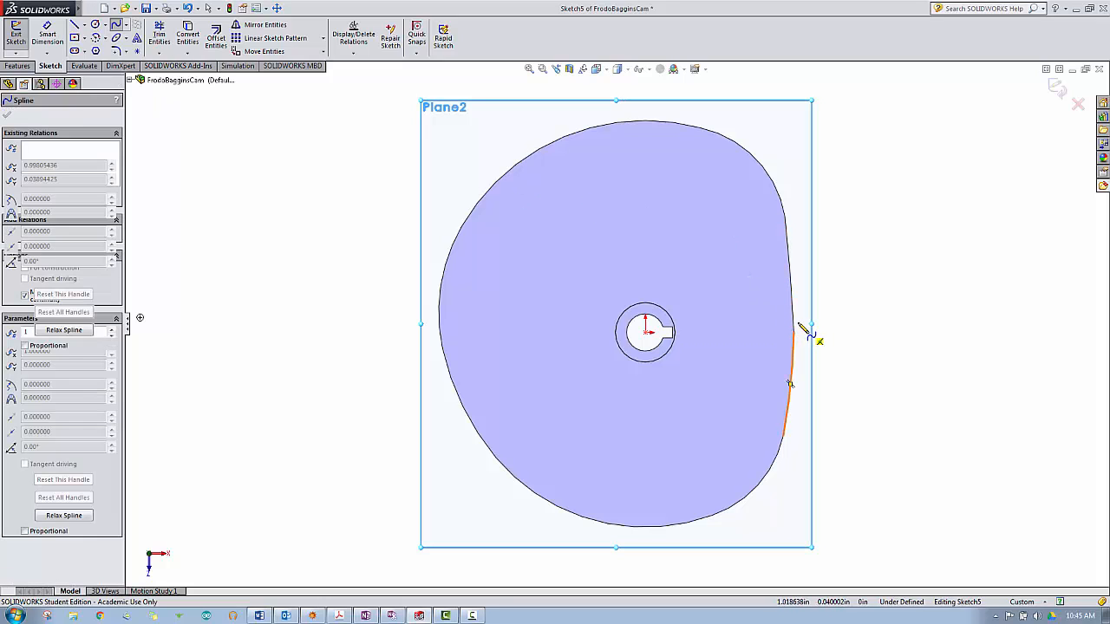
{"action": "left_click", "coordinate": [791, 300]}
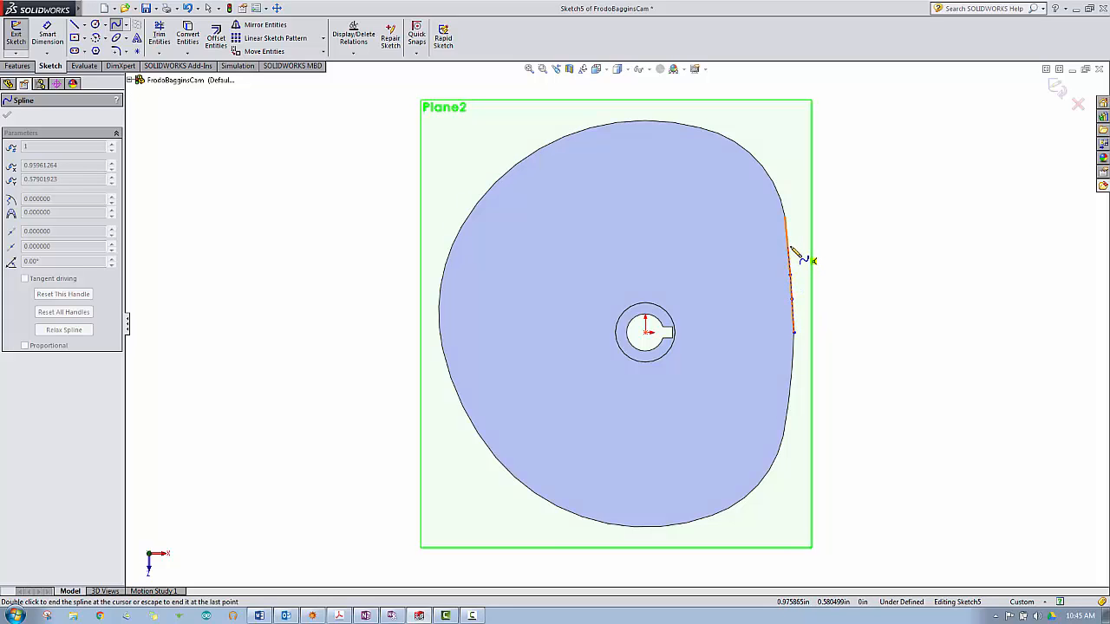
{"action": "left_click", "coordinate": [788, 247]}
{"action": "double_click", "coordinate": [785, 219]}
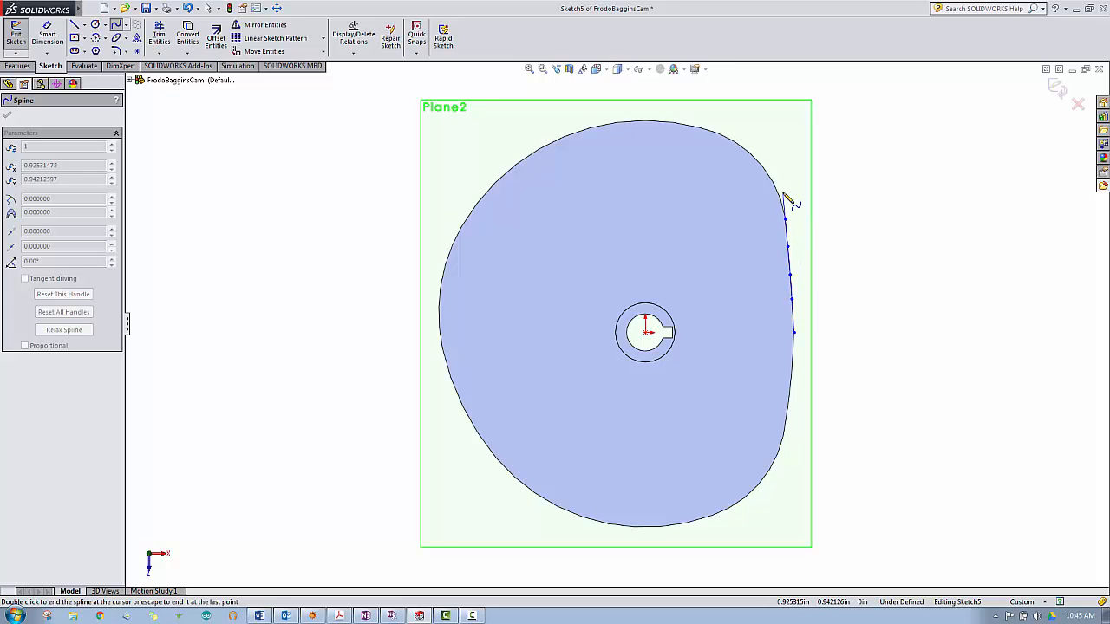
{"action": "left_click", "coordinate": [757, 158]}
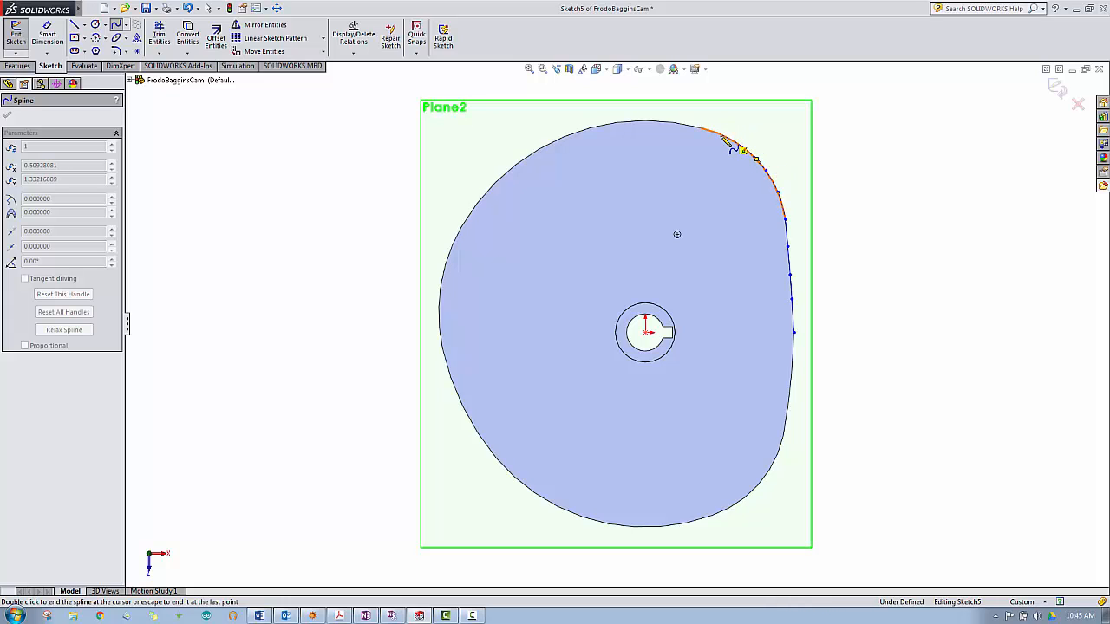
{"action": "left_click", "coordinate": [721, 135]}
{"action": "left_click", "coordinate": [677, 123]}
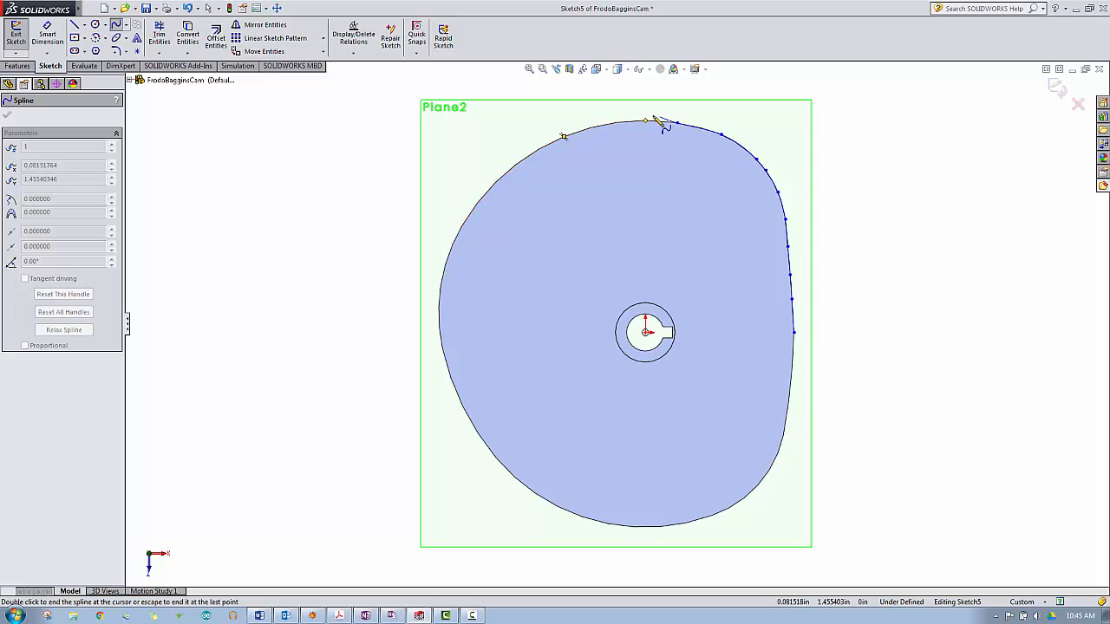
{"action": "left_click", "coordinate": [645, 121]}
{"action": "left_click", "coordinate": [590, 128]}
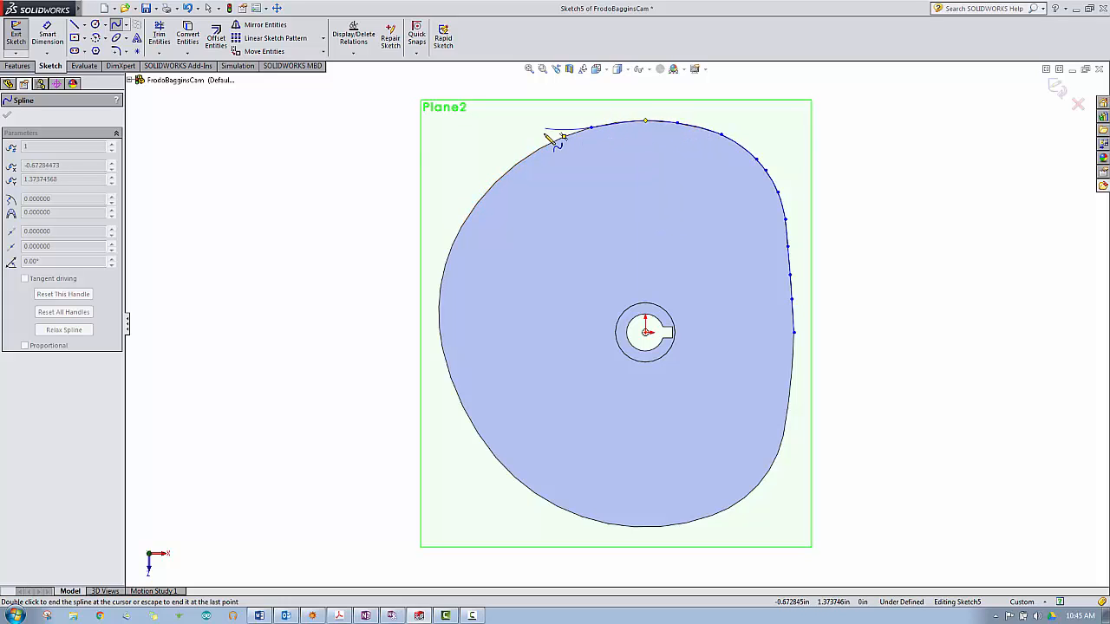
{"action": "left_click", "coordinate": [548, 143]}
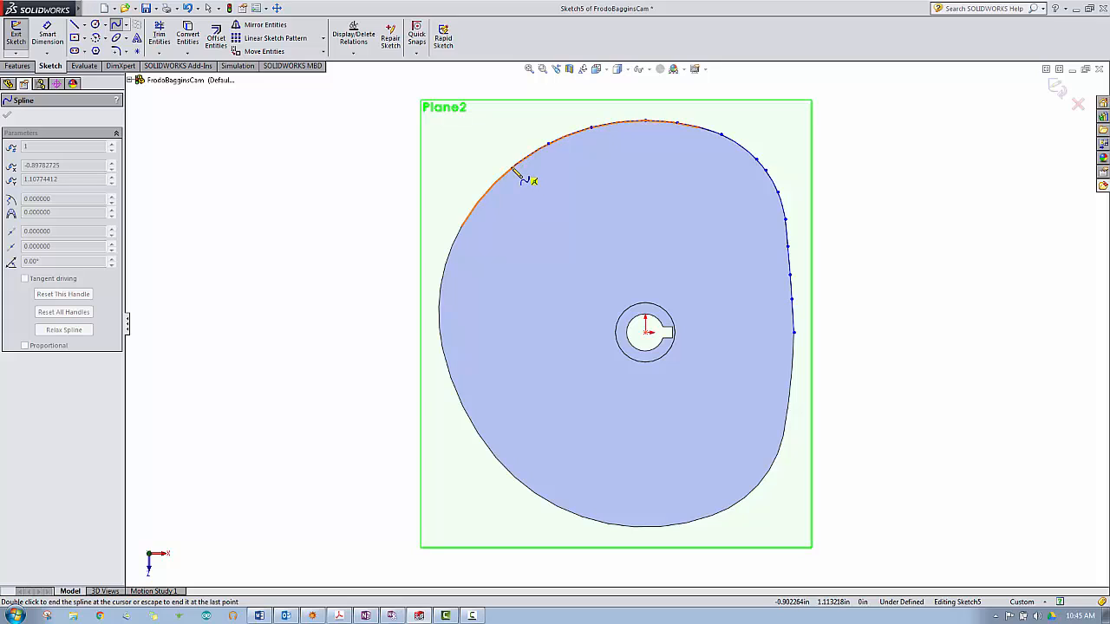
{"action": "left_click", "coordinate": [513, 167]}
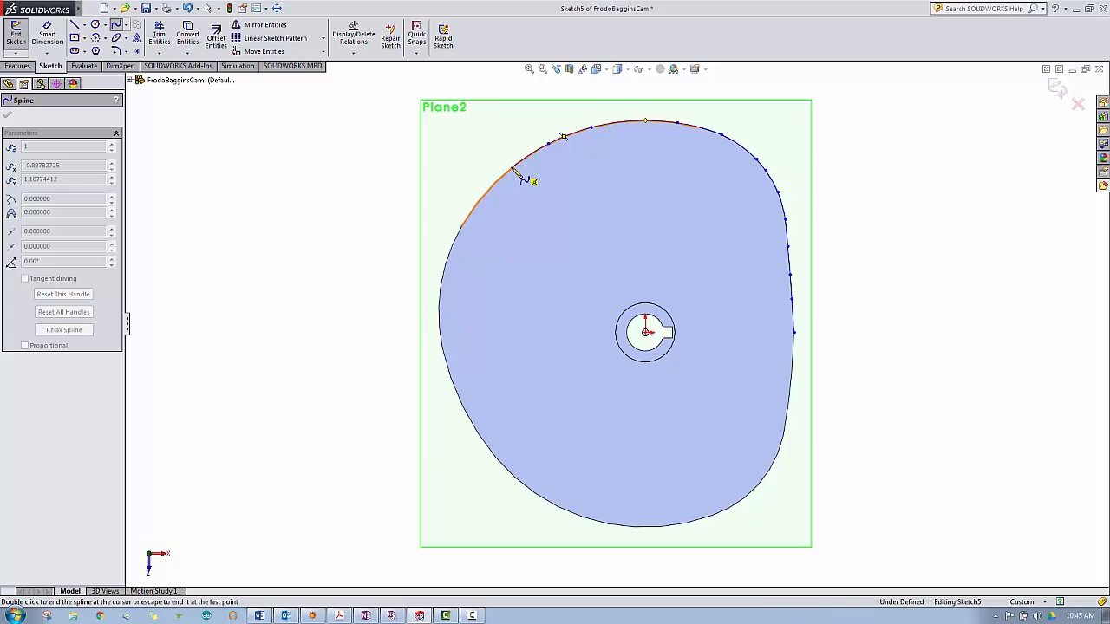
{"action": "left_click", "coordinate": [475, 207]}
{"action": "left_click", "coordinate": [452, 243]}
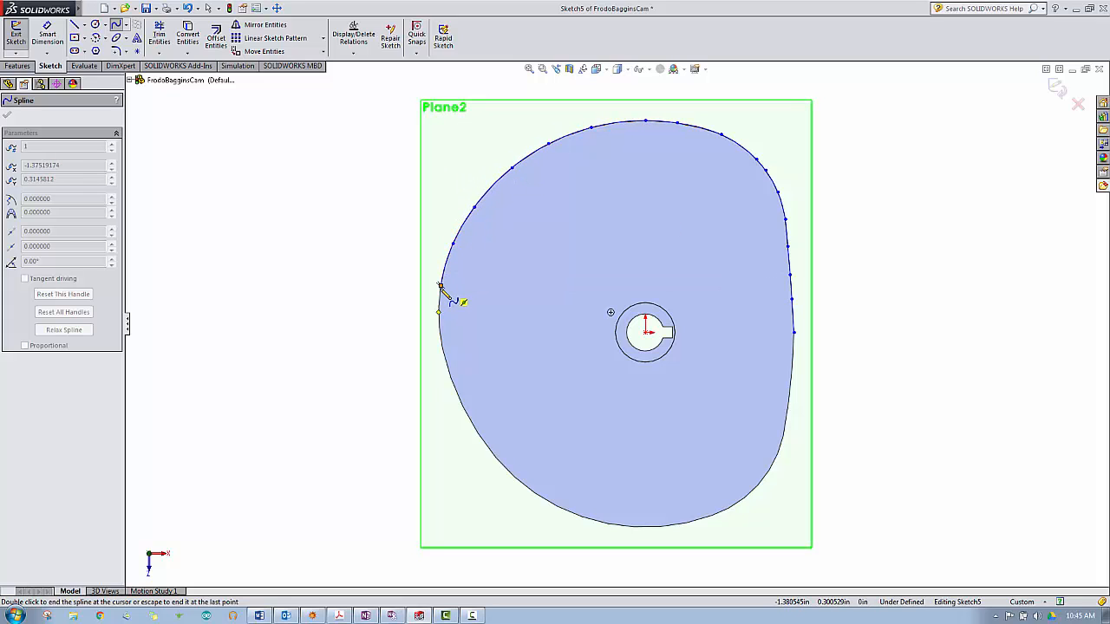
{"action": "left_click", "coordinate": [440, 286]}
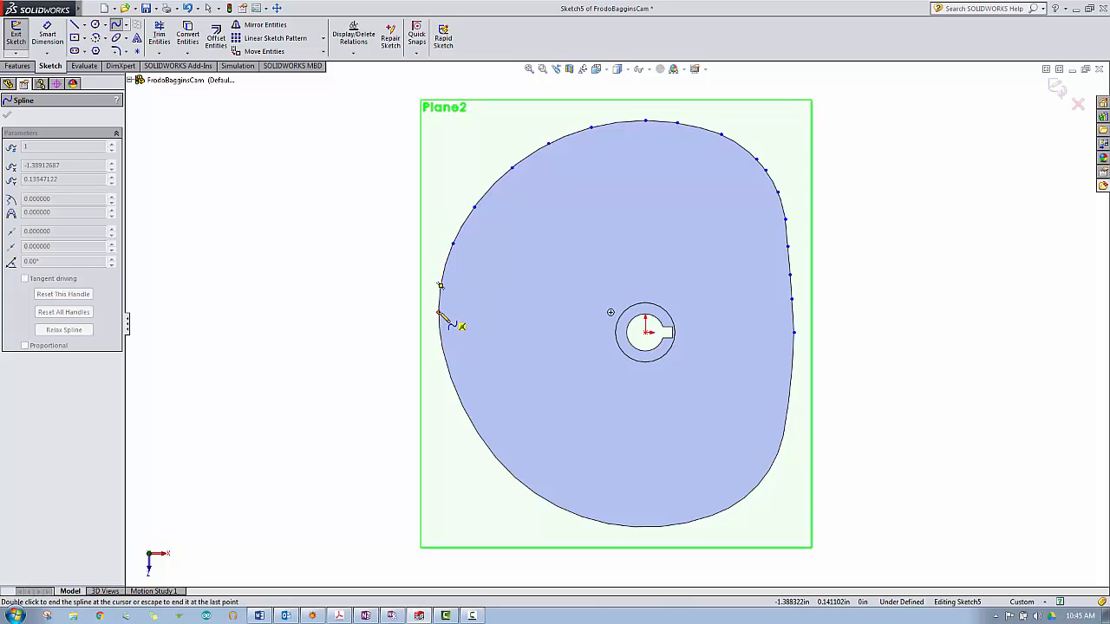
{"action": "left_click", "coordinate": [439, 312]}
{"action": "left_click", "coordinate": [443, 355]}
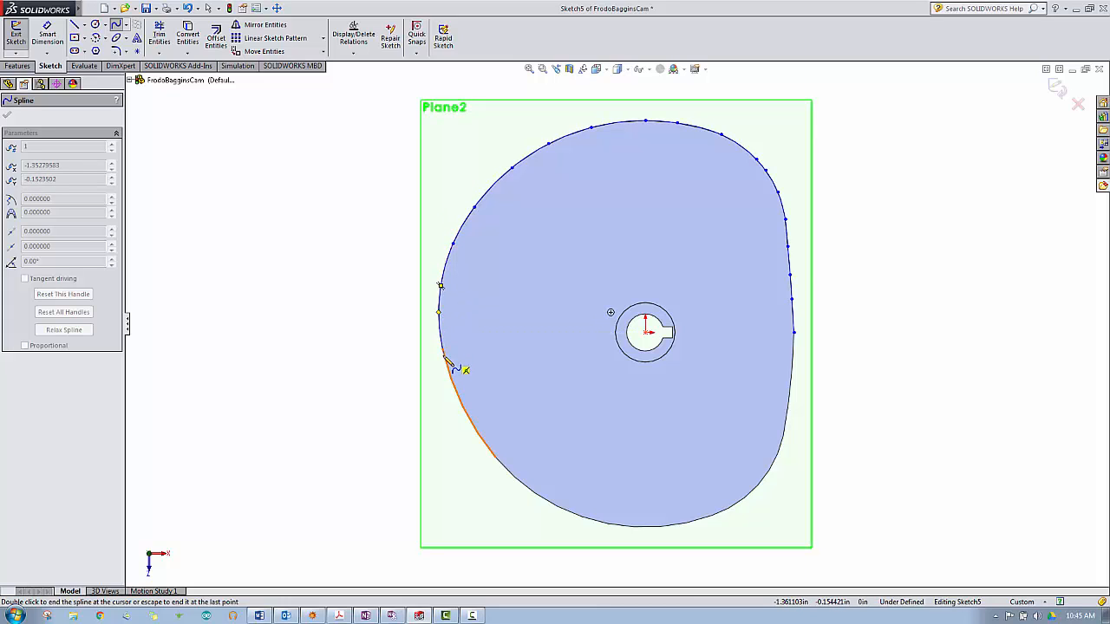
{"action": "left_click", "coordinate": [461, 406]}
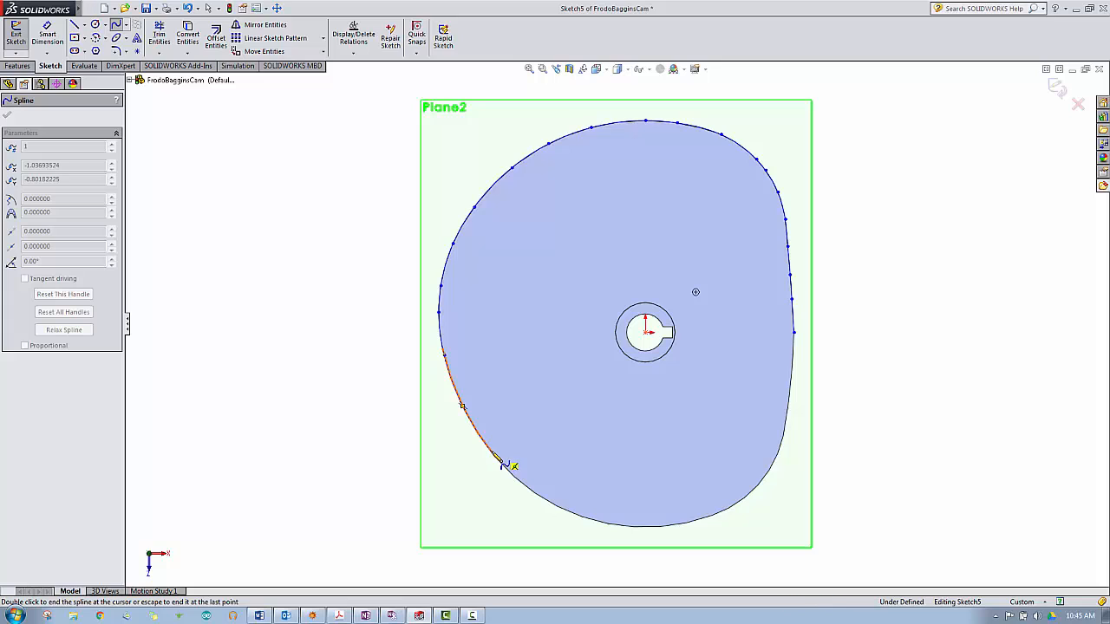
{"action": "left_click", "coordinate": [491, 452]}
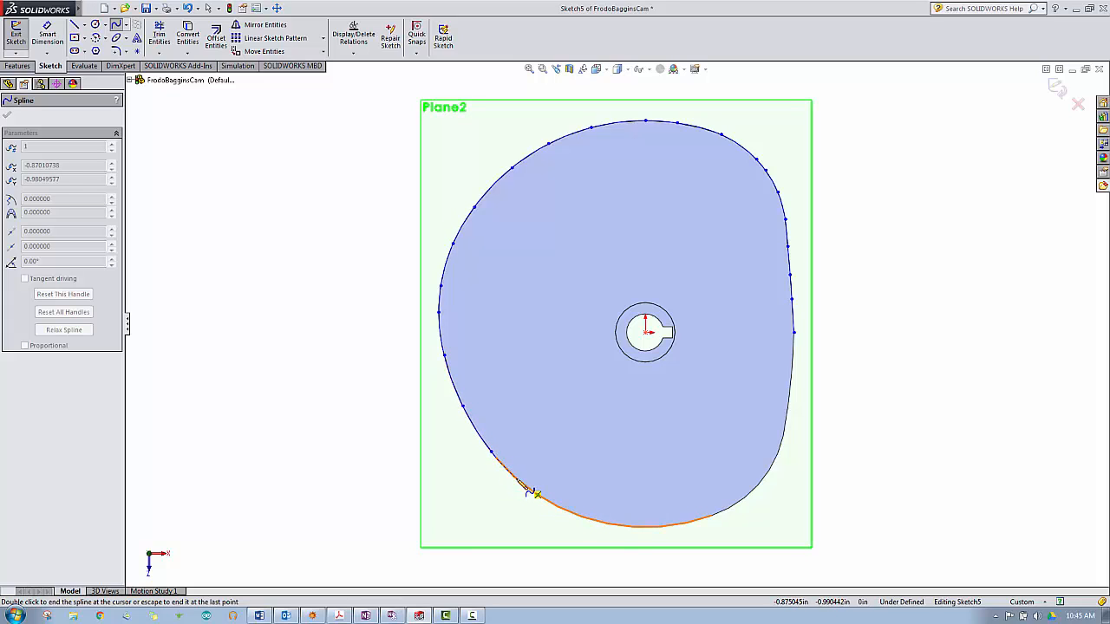
{"action": "left_click", "coordinate": [518, 479]}
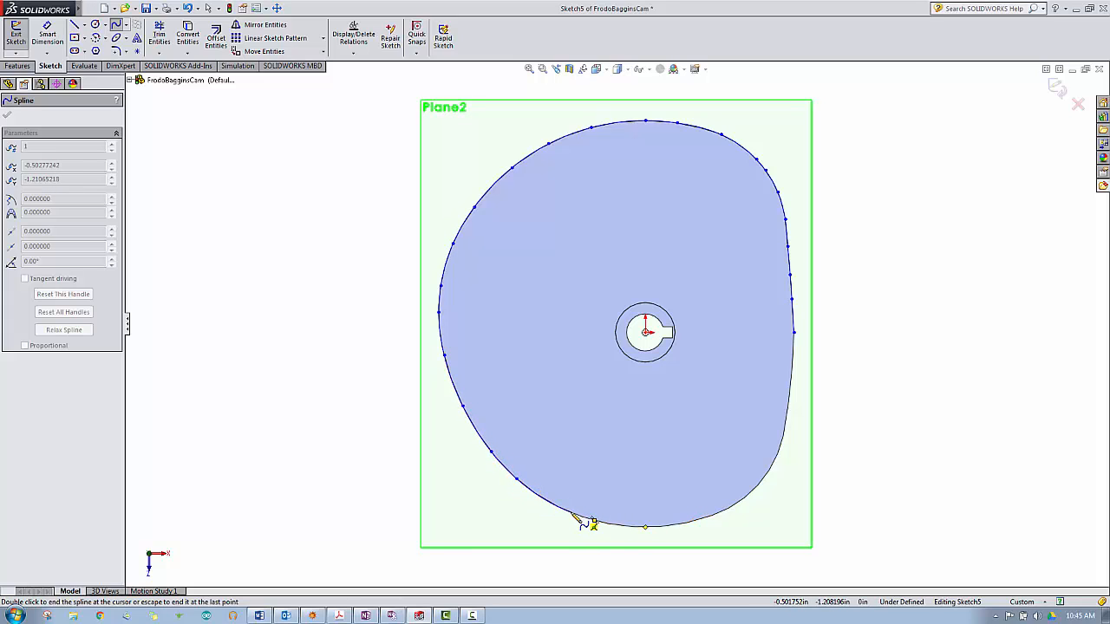
{"action": "left_click", "coordinate": [547, 502]}
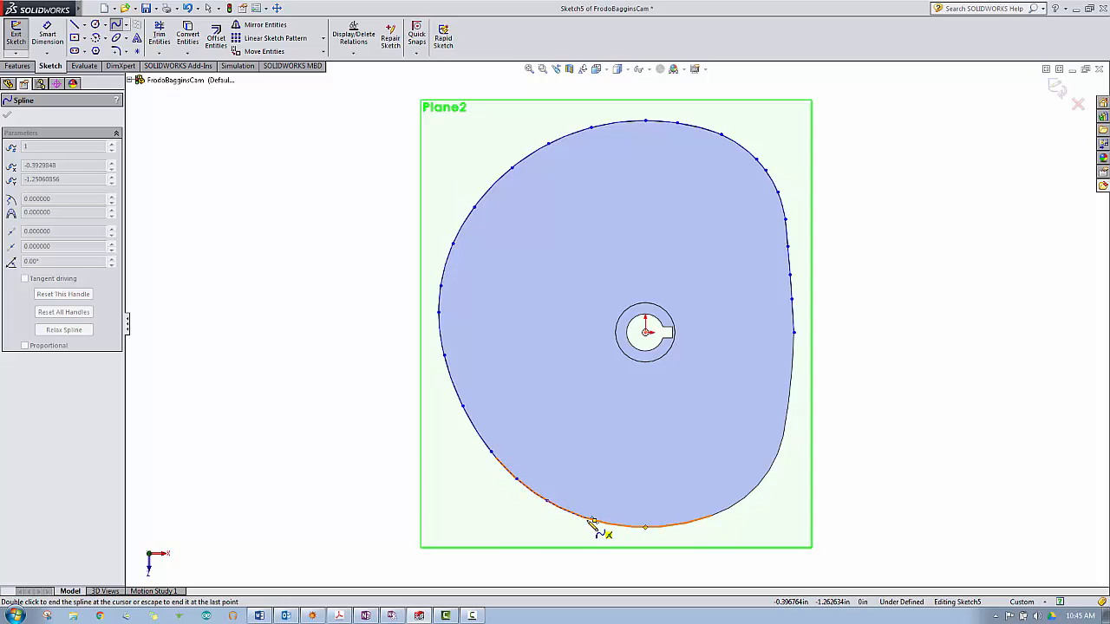
{"action": "left_click", "coordinate": [645, 526]}
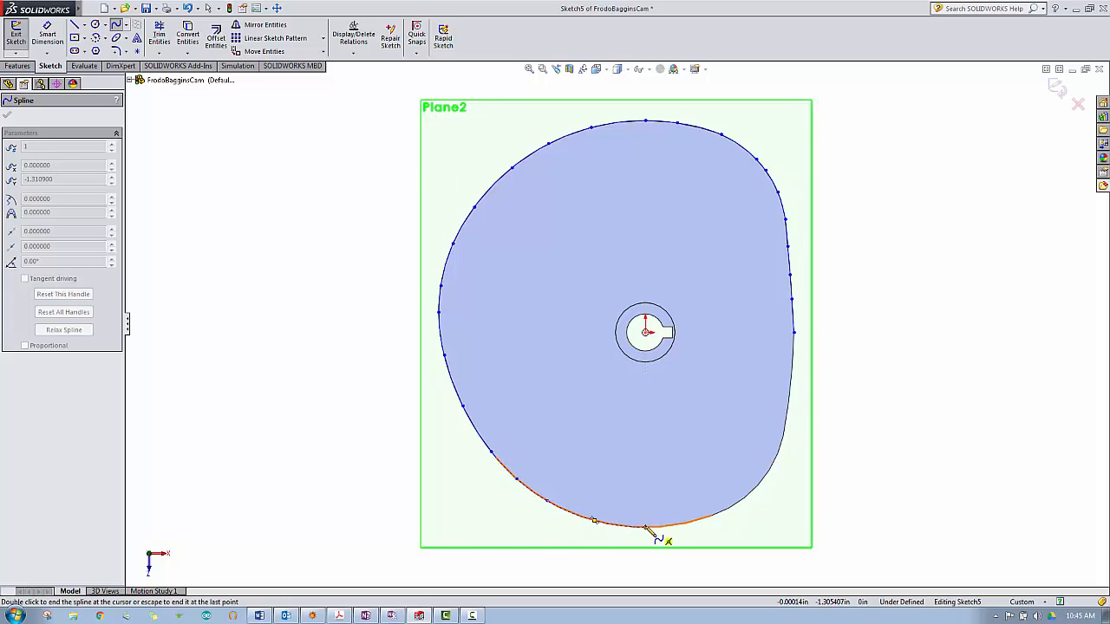
{"action": "left_click", "coordinate": [718, 513]}
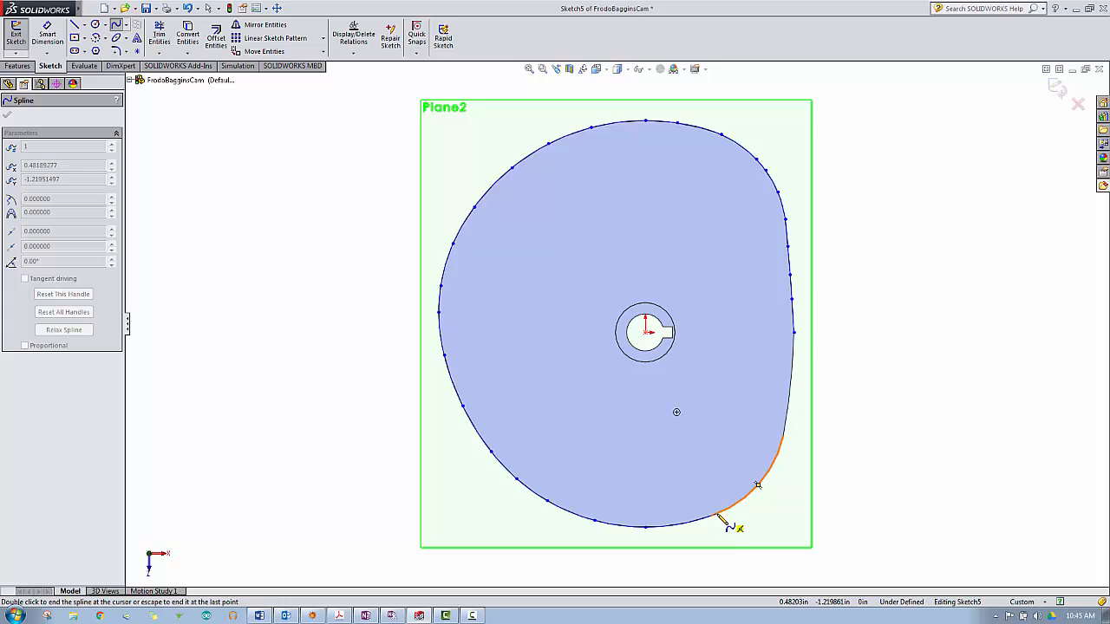
{"action": "left_click", "coordinate": [757, 484]}
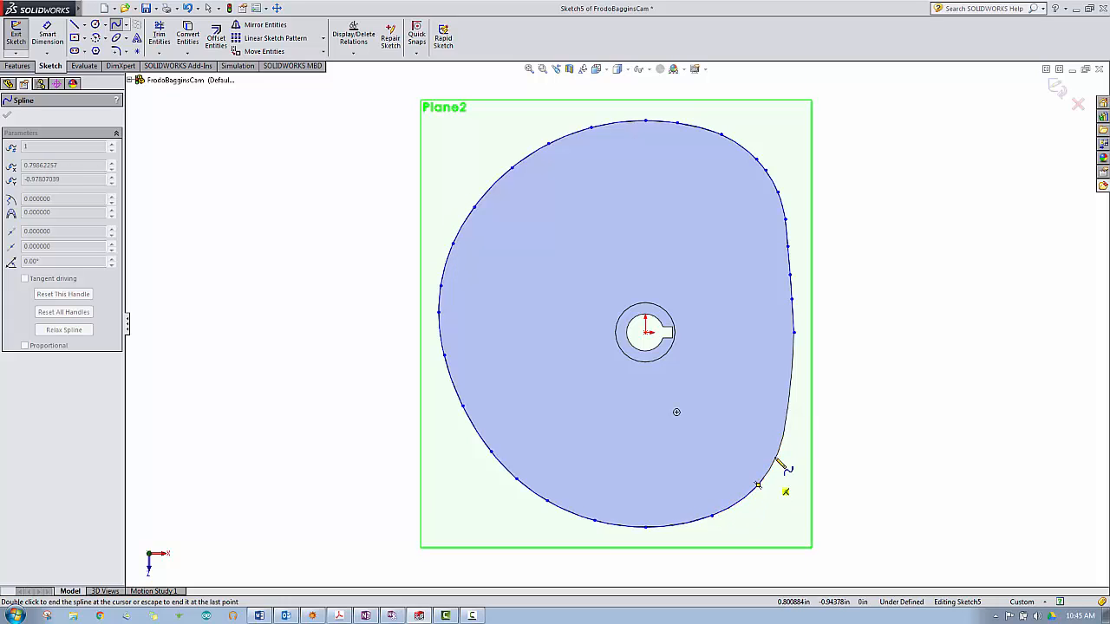
{"action": "left_click", "coordinate": [791, 372]}
{"action": "left_click", "coordinate": [793, 332]}
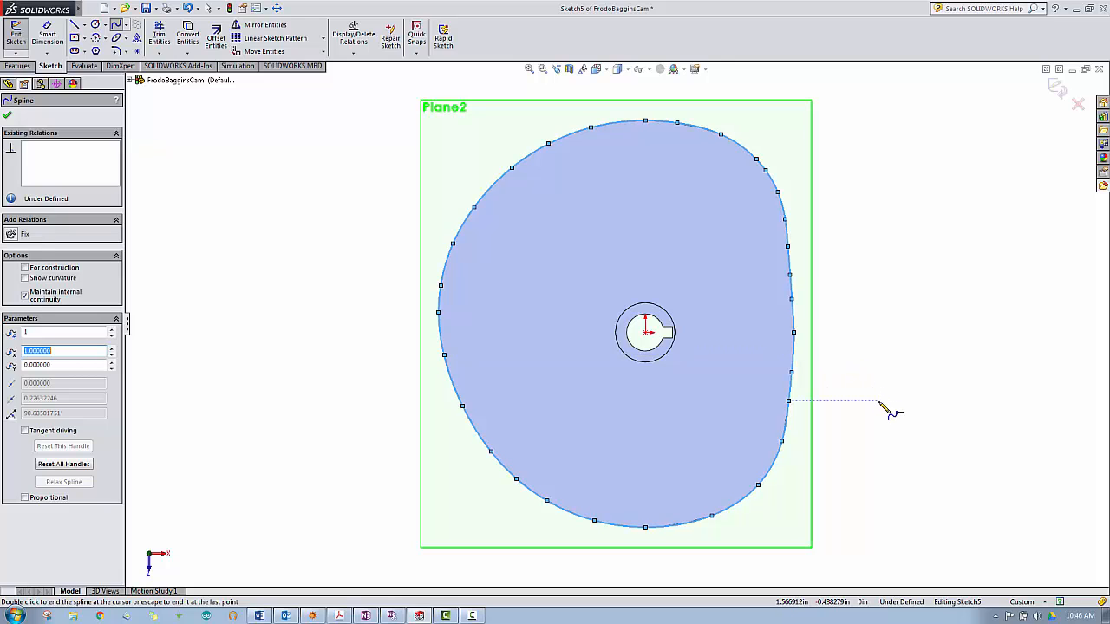
{"action": "middle_click_drag", "start_coordinate": [881, 445], "coordinate": [825, 332]}
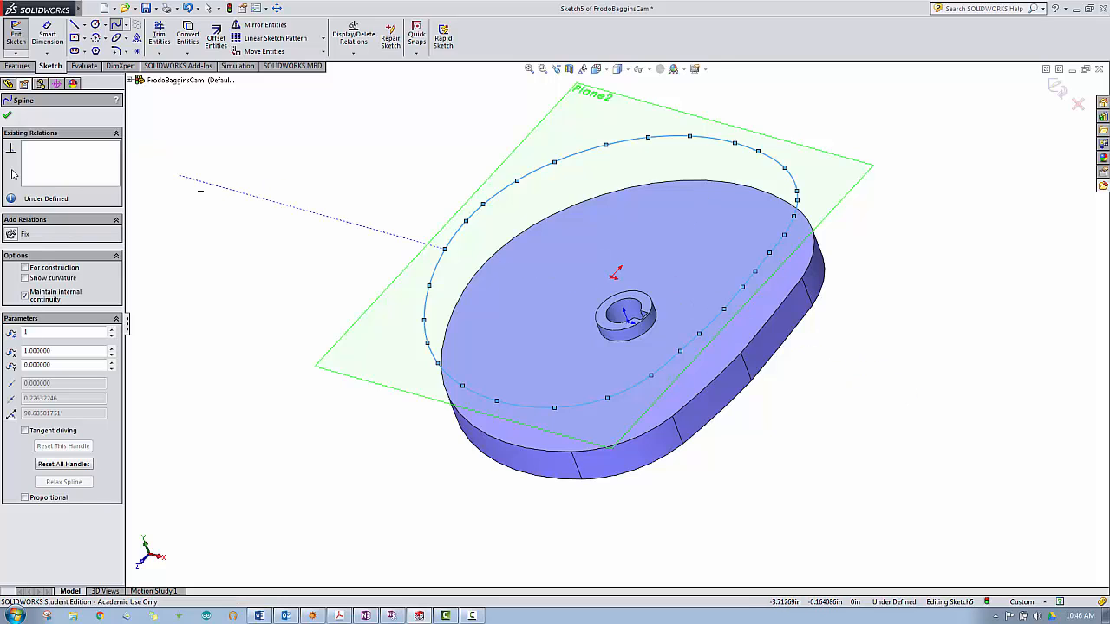
{"action": "left_click", "coordinate": [7, 117]}
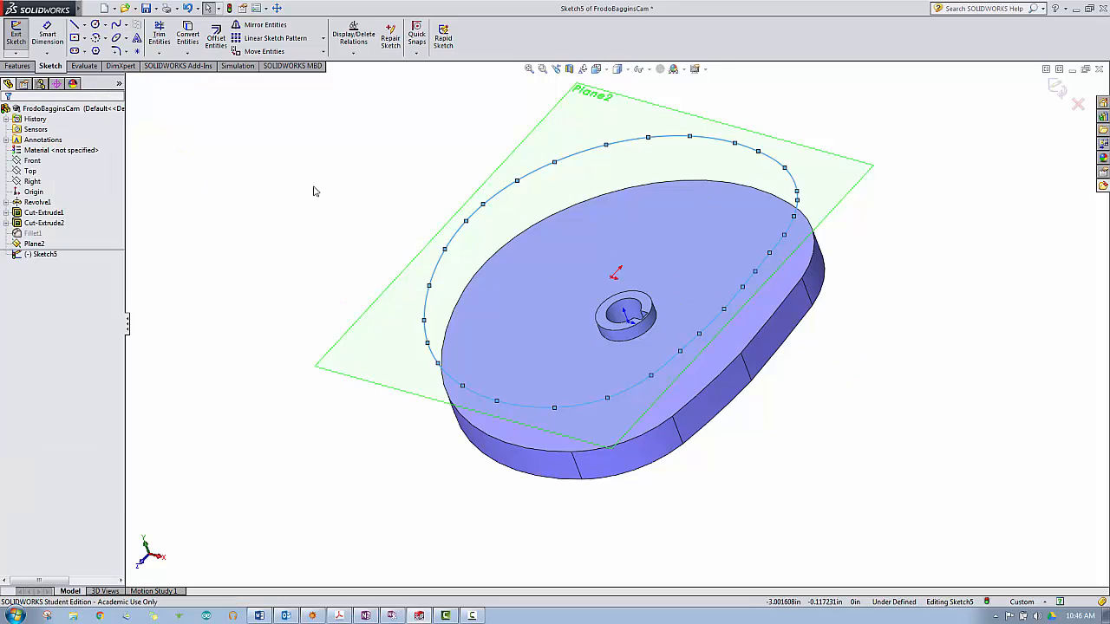
{"action": "left_click", "coordinate": [1056, 89]}
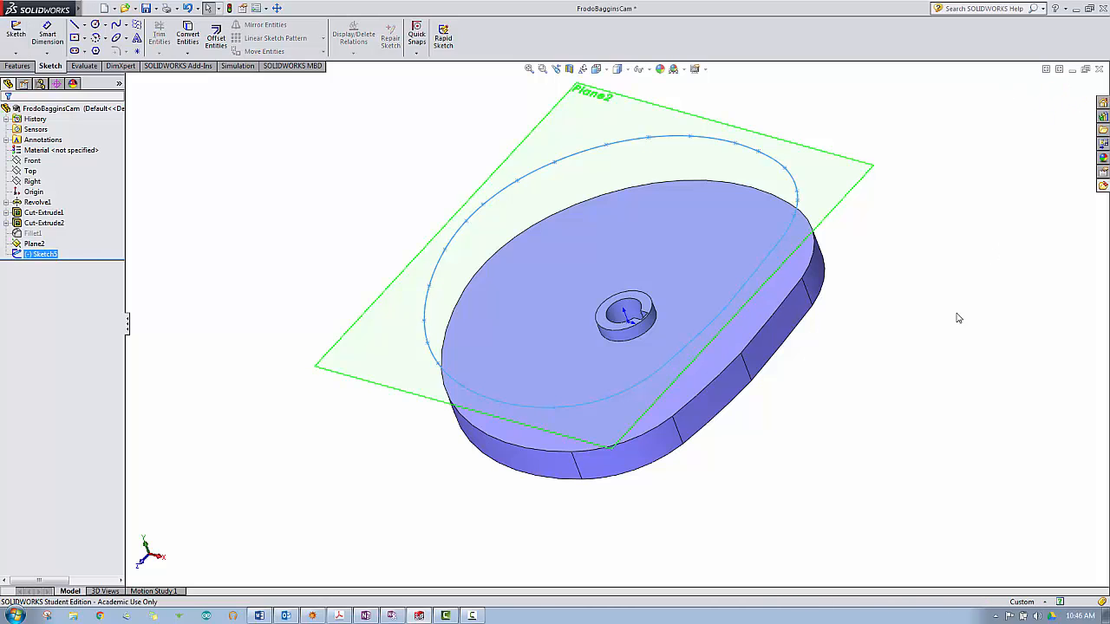
- Create a new part document and select its Top plane
{"action": "scroll", "coordinate": [885, 429], "scroll_direction": "up", "scroll_amount": 3}
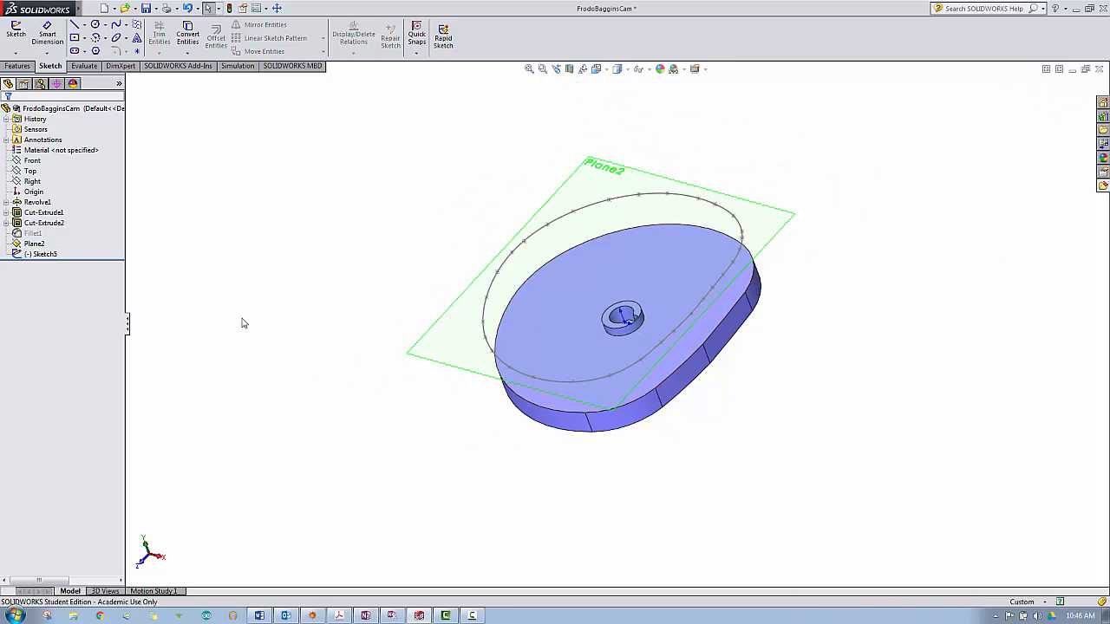
{"action": "left_click", "coordinate": [41, 255]}
{"action": "mouse_move", "coordinate": [41, 258]}
{"action": "left_click", "coordinate": [104, 9]}
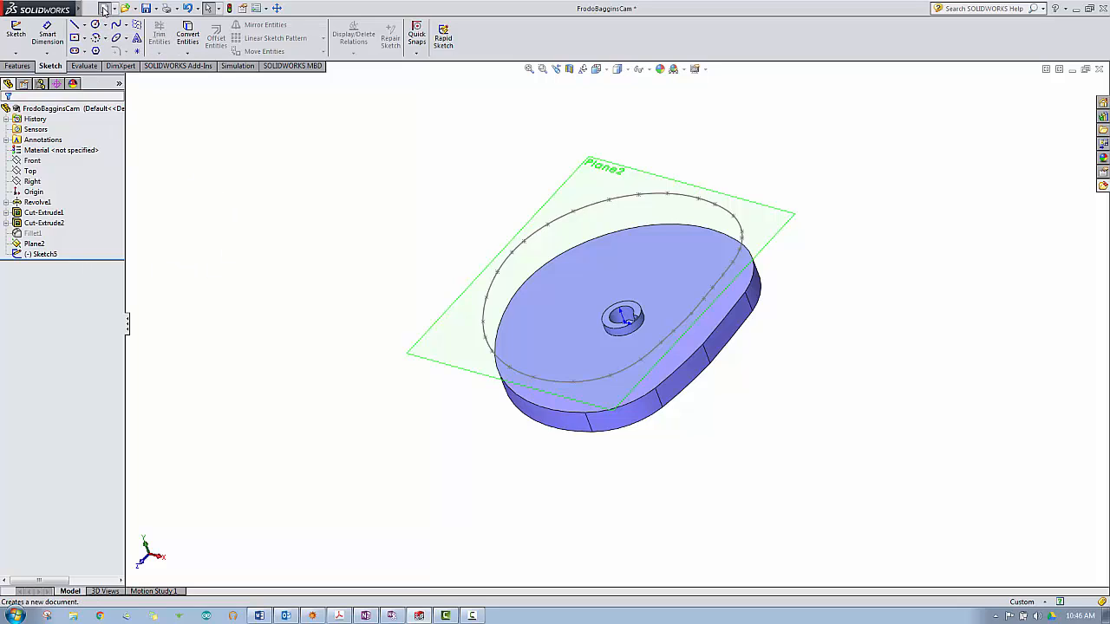
{"action": "left_click", "coordinate": [409, 379]}
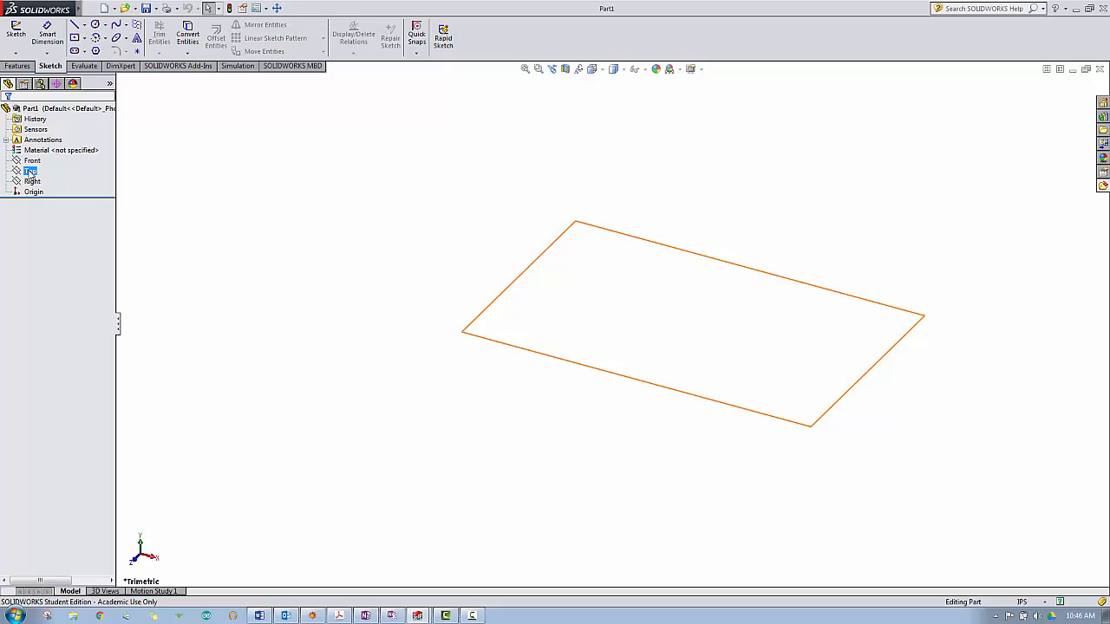
{"action": "left_click", "coordinate": [30, 172]}
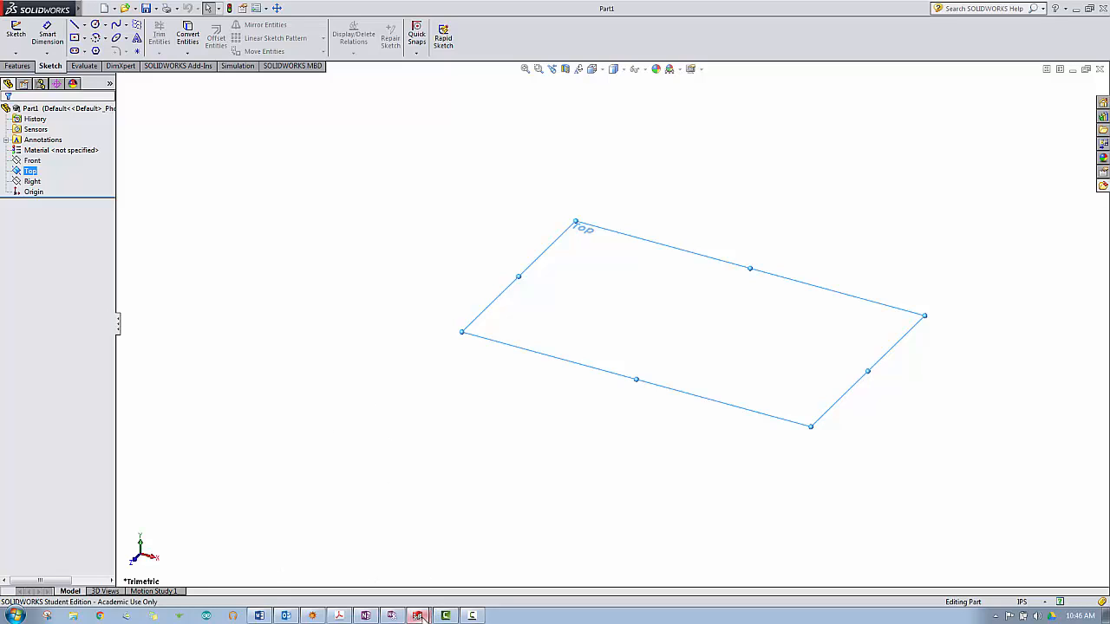
- Switch back to the FrodoBagginsCam part and copy the spline sketch above the cam
{"action": "mouse_move", "coordinate": [419, 615]}
{"action": "left_click", "coordinate": [416, 571]}
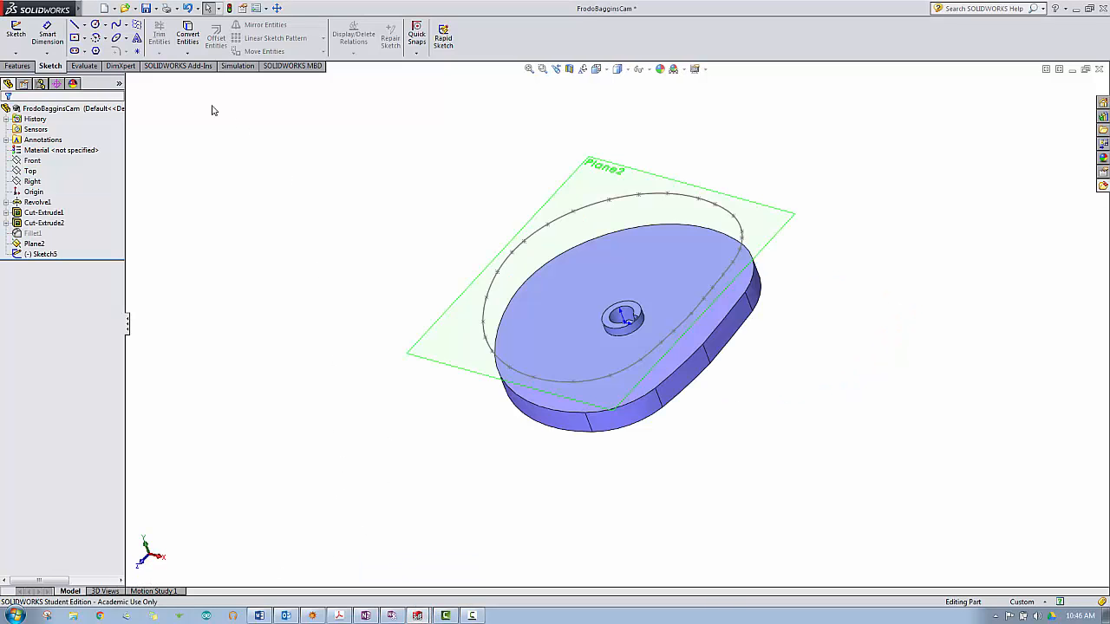
{"action": "left_click", "coordinate": [39, 255]}
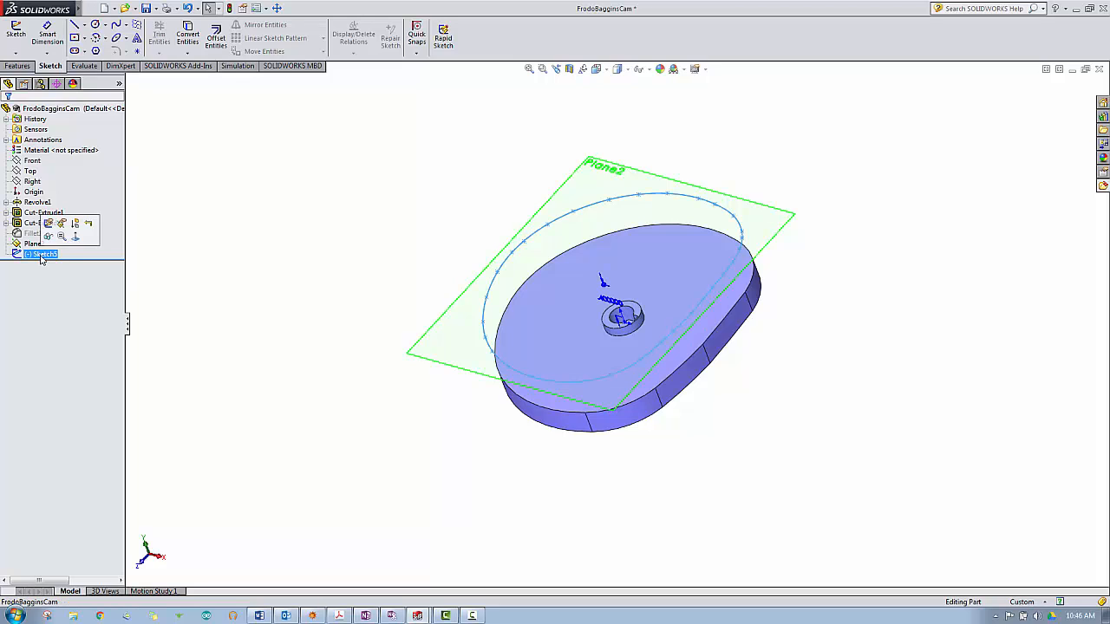
{"action": "left_click", "coordinate": [90, 9]}
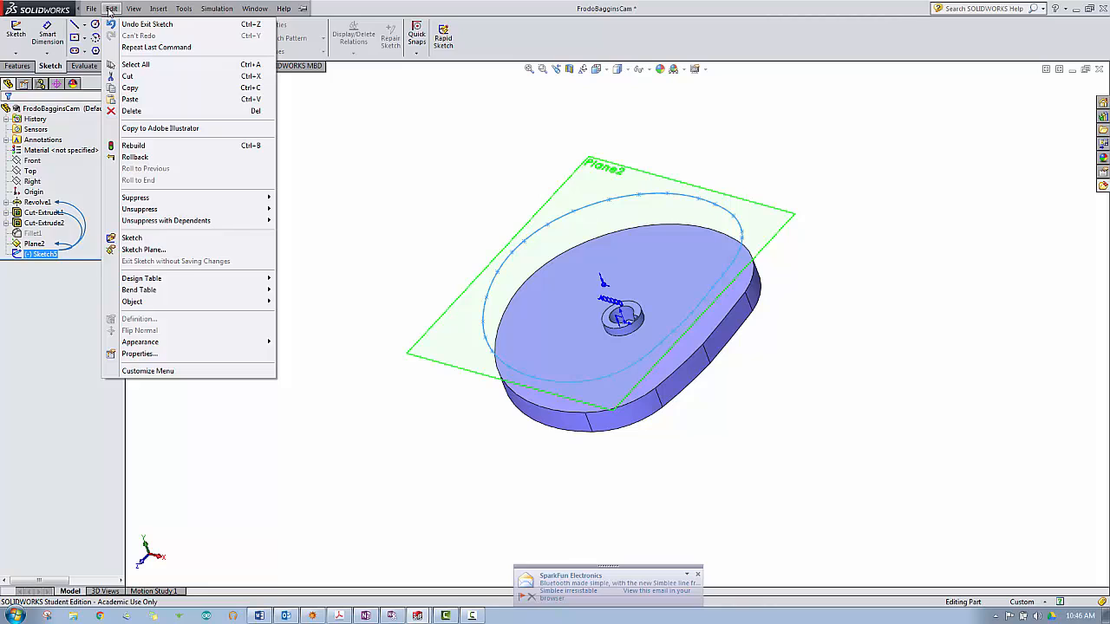
{"action": "left_click", "coordinate": [130, 89]}
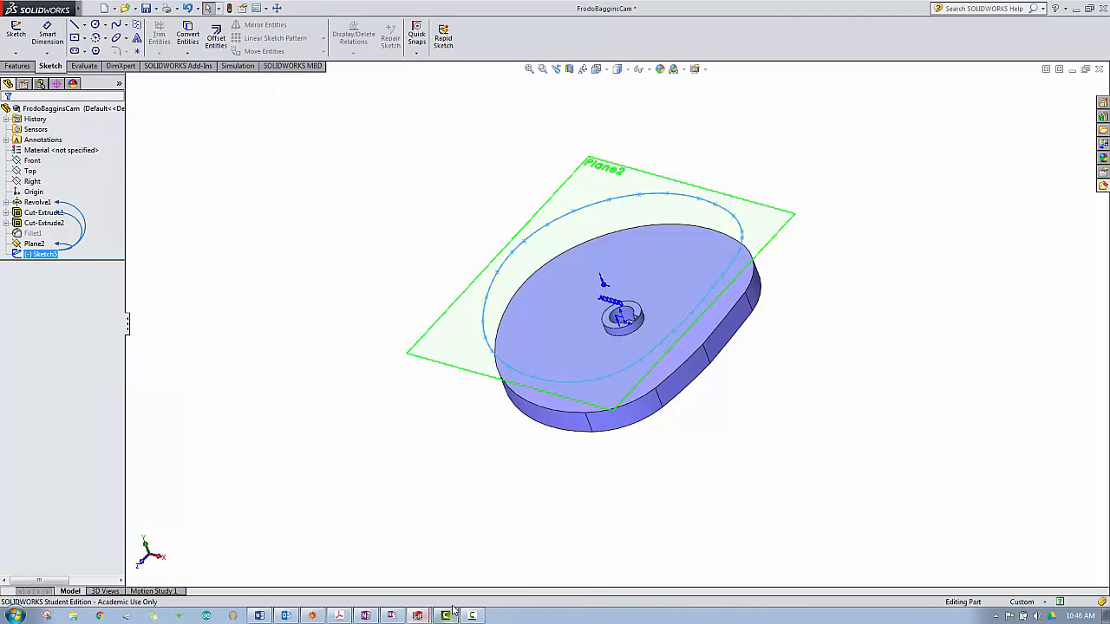
- Switch to the new part and paste the copied spline sketch onto its Top plane
{"action": "left_click", "coordinate": [395, 597]}
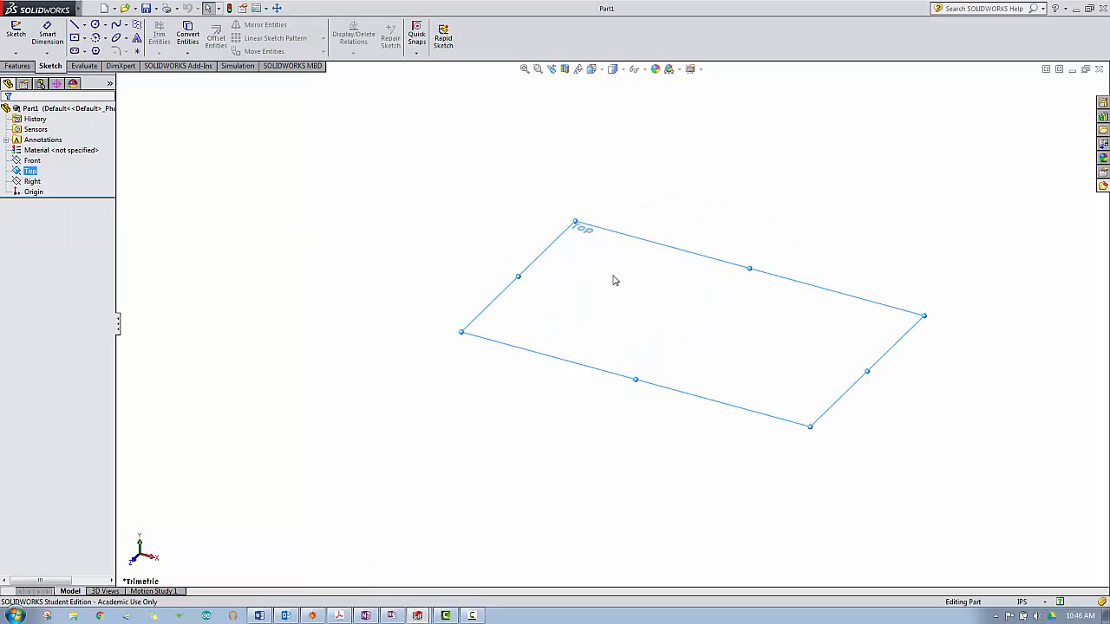
{"action": "left_click", "coordinate": [91, 9]}
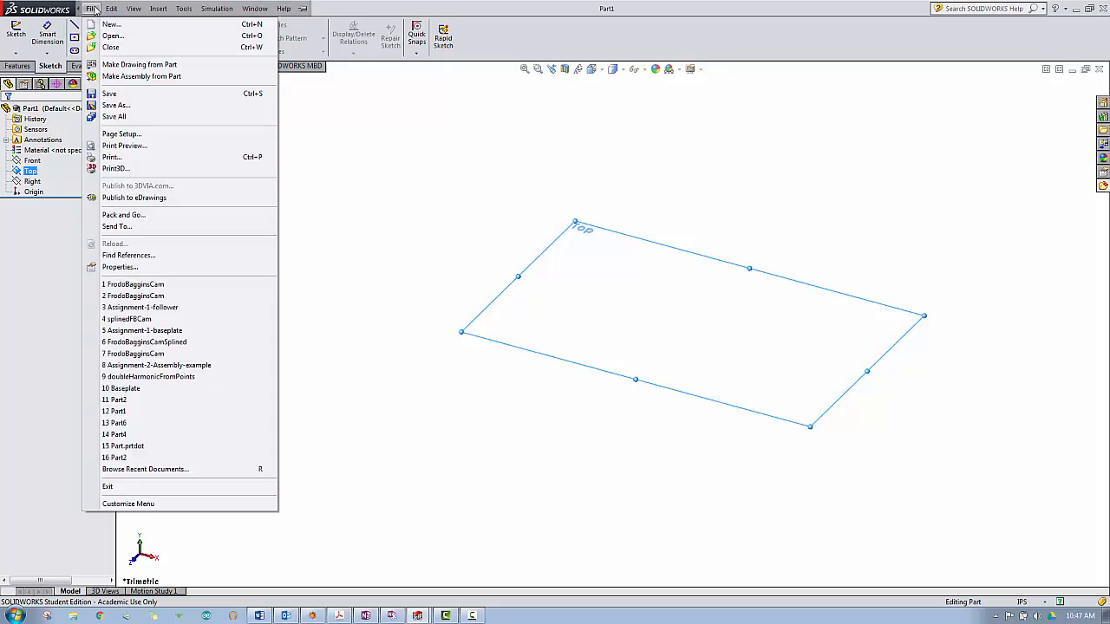
{"action": "mouse_move", "coordinate": [113, 9]}
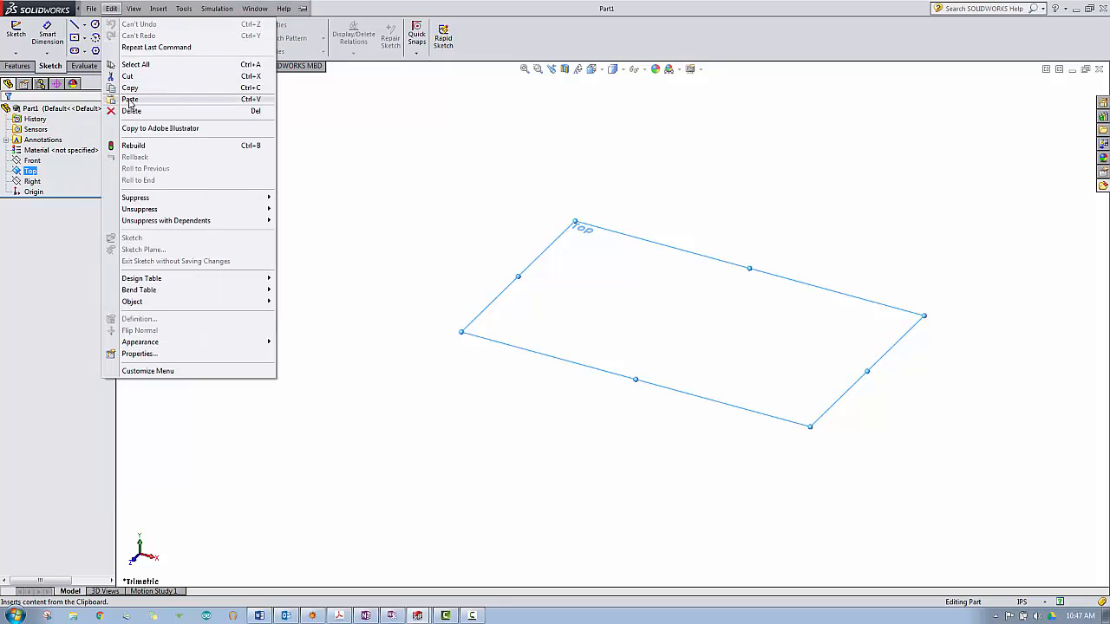
{"action": "left_click", "coordinate": [129, 101]}
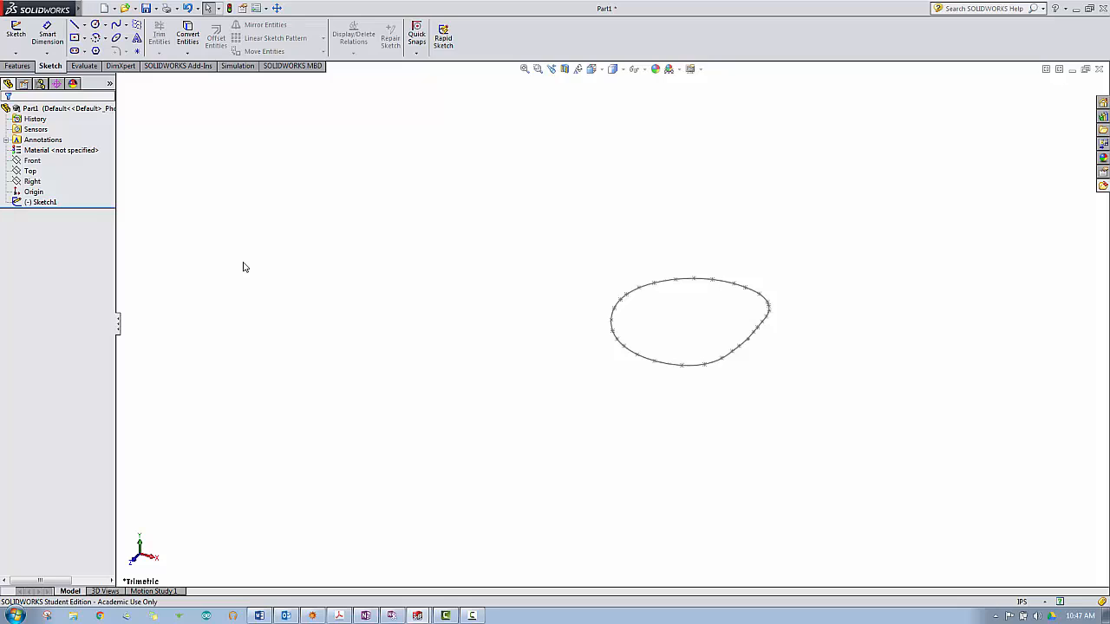
- Extrude the pasted cam profile as a blind boss 0.10 in deep
{"action": "left_click", "coordinate": [41, 202]}
{"action": "left_click", "coordinate": [42, 202]}
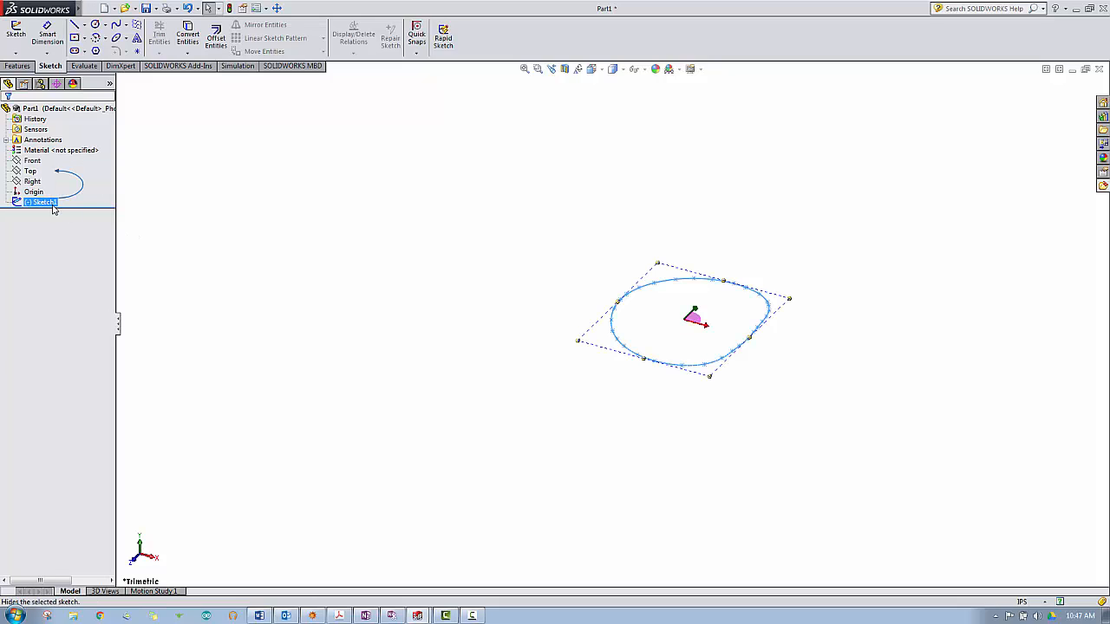
{"action": "left_click", "coordinate": [12, 69]}
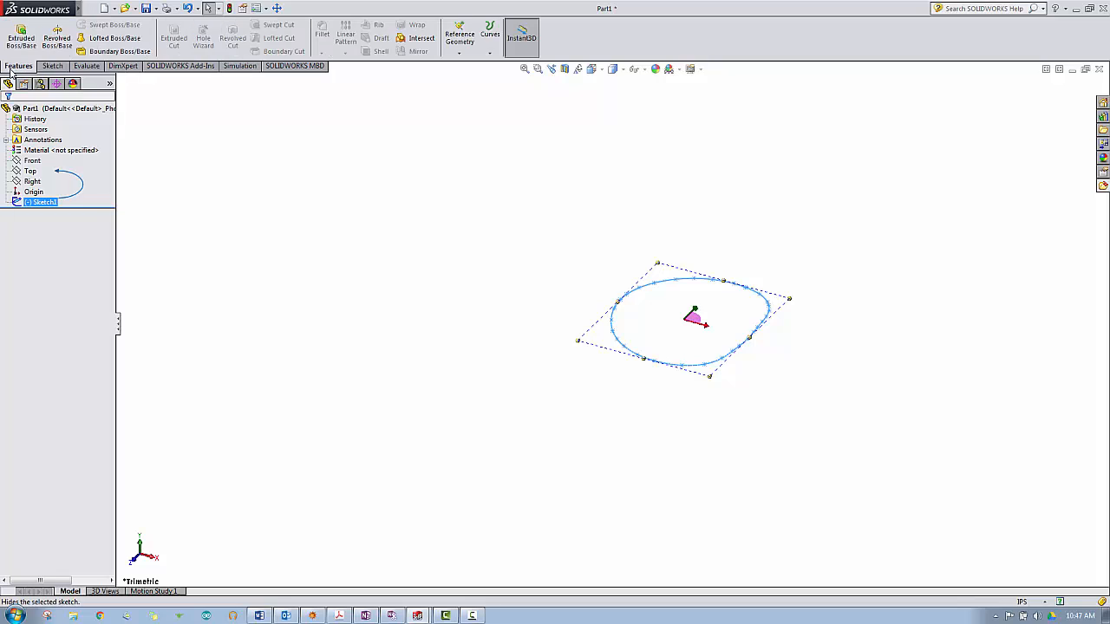
{"action": "left_click", "coordinate": [19, 41]}
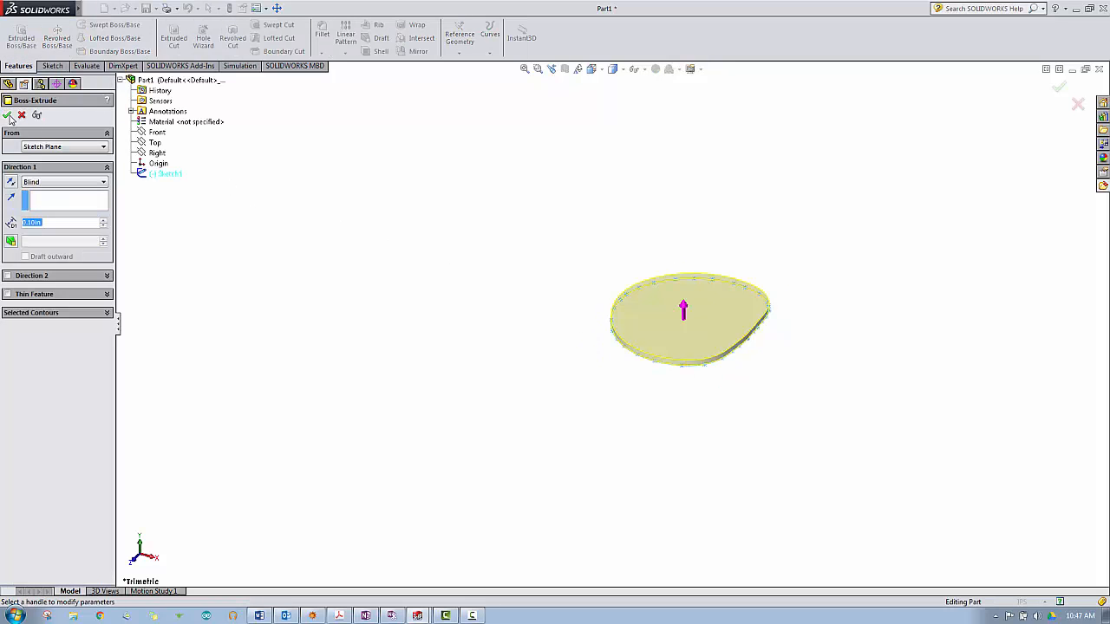
{"action": "left_click", "coordinate": [7, 114]}
{"action": "left_click", "coordinate": [425, 287]}
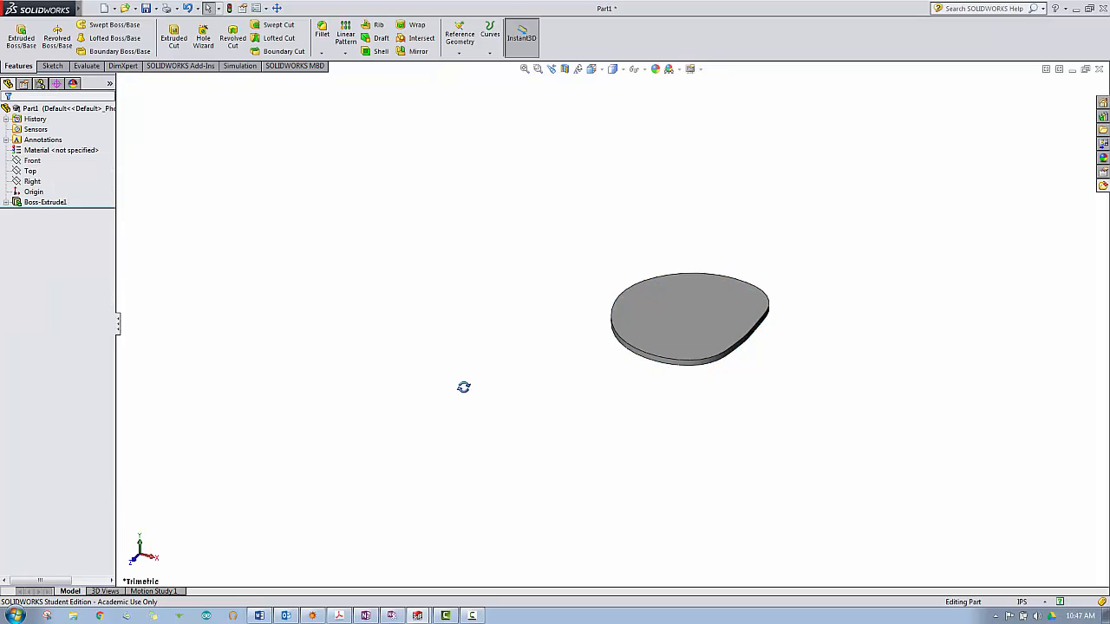
{"action": "middle_click_drag", "start_coordinate": [463, 387], "coordinate": [408, 389]}
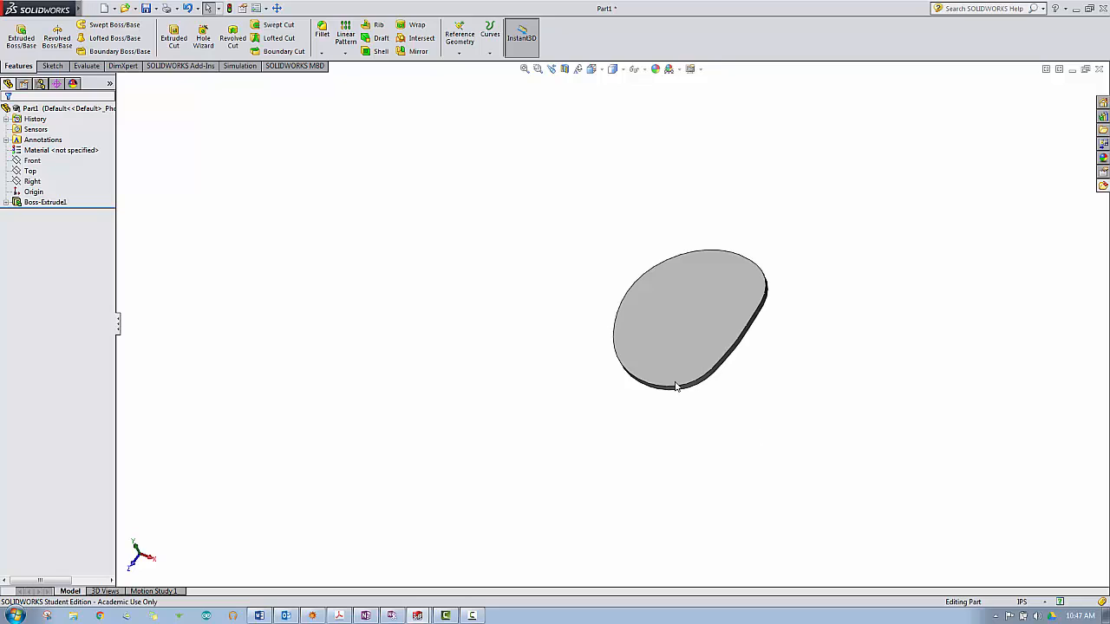
- Return to the FrodoBagginsCam part, reopen the spline sketch for editing and view it normal to its plane
{"action": "left_click", "coordinate": [418, 614]}
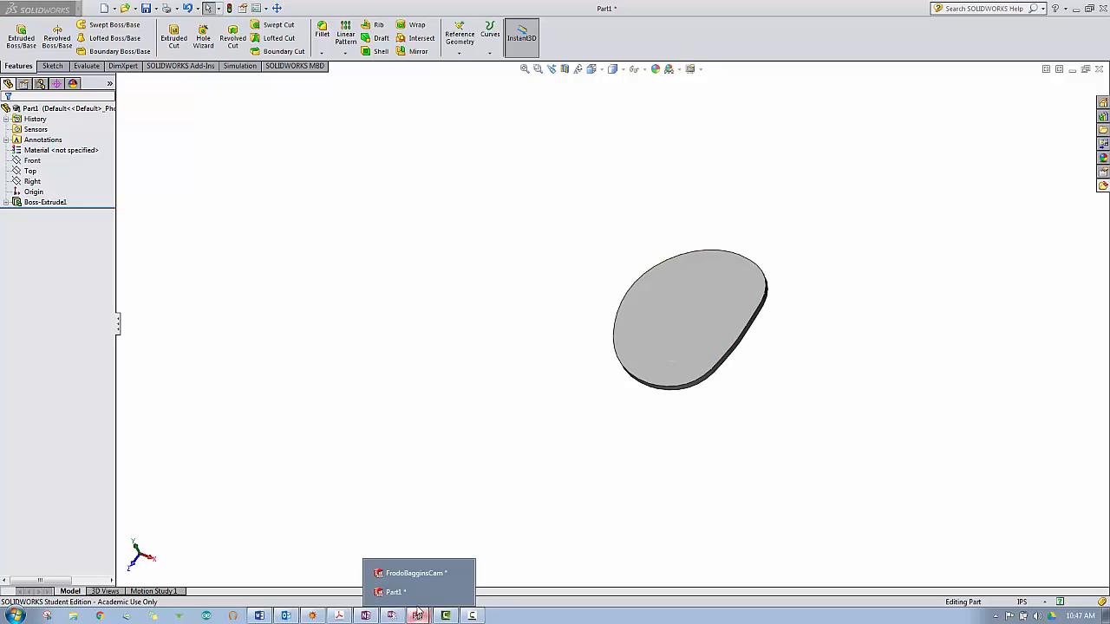
{"action": "left_click", "coordinate": [415, 573]}
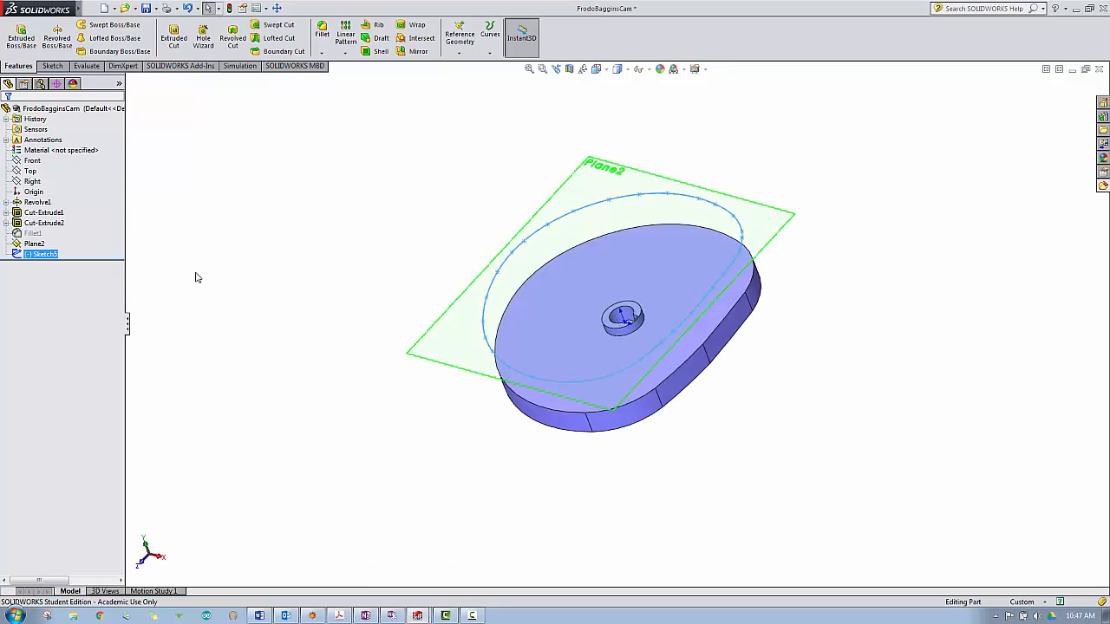
{"action": "right_click", "coordinate": [40, 254]}
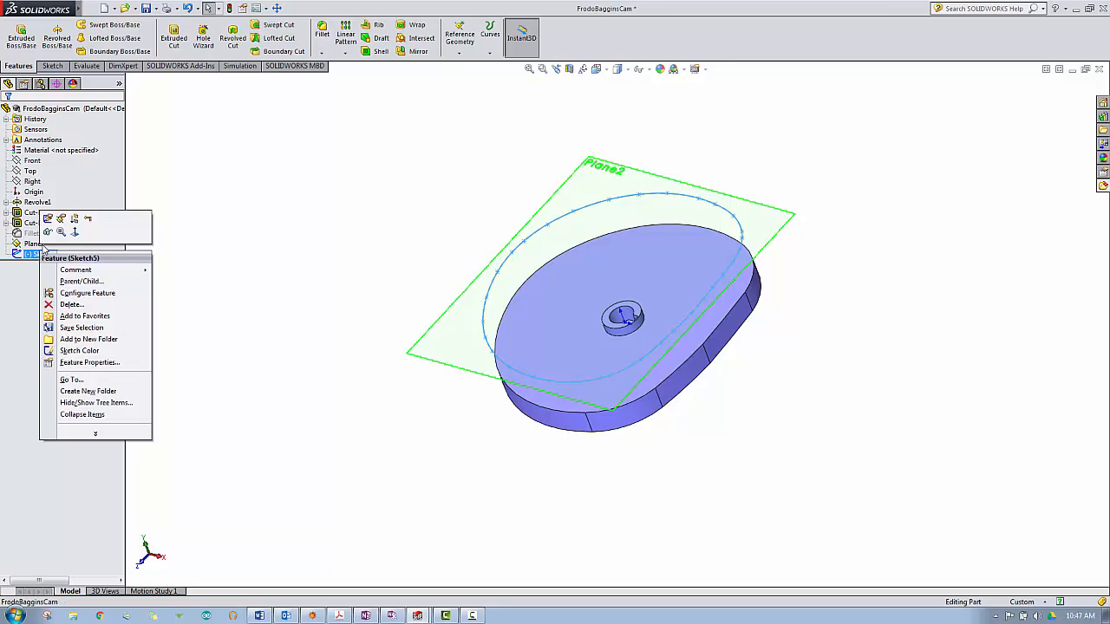
{"action": "left_click", "coordinate": [48, 219]}
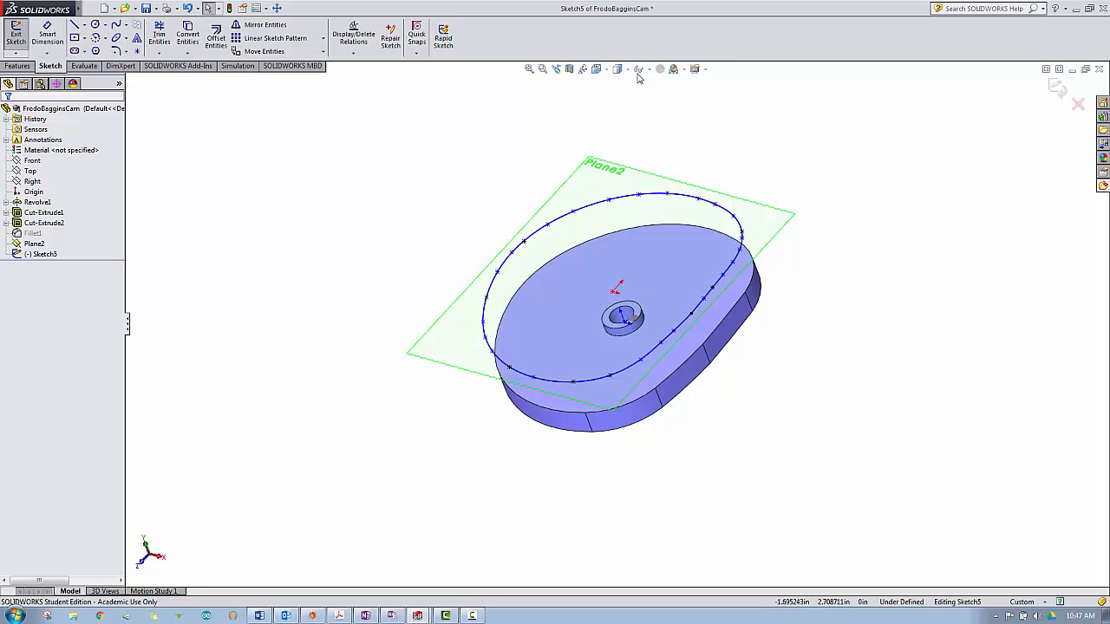
{"action": "left_click", "coordinate": [596, 69]}
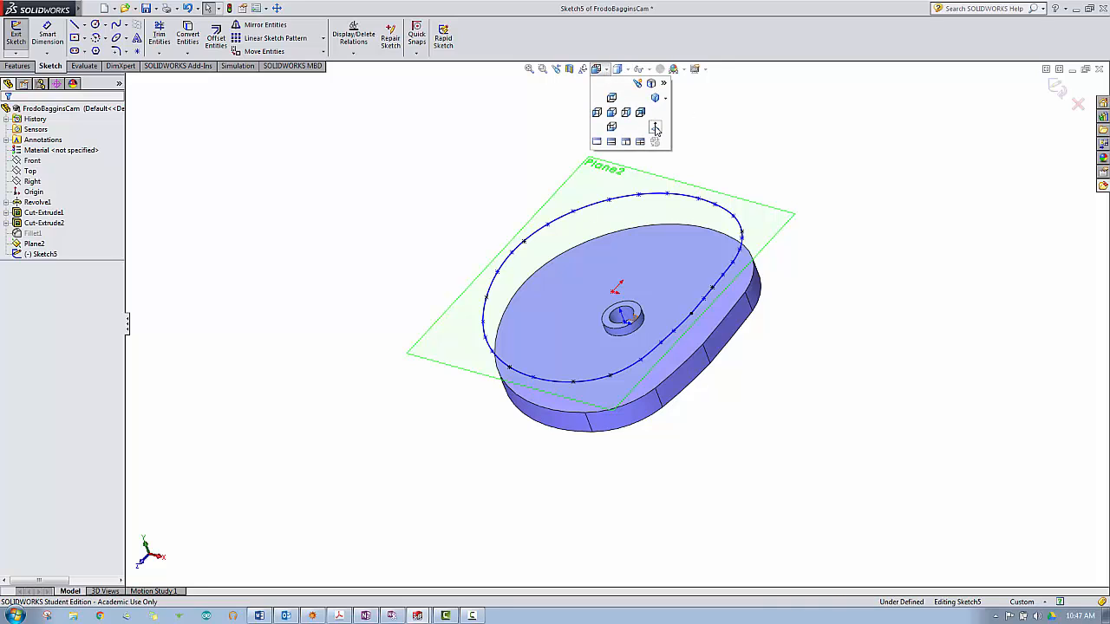
{"action": "left_click", "coordinate": [656, 128]}
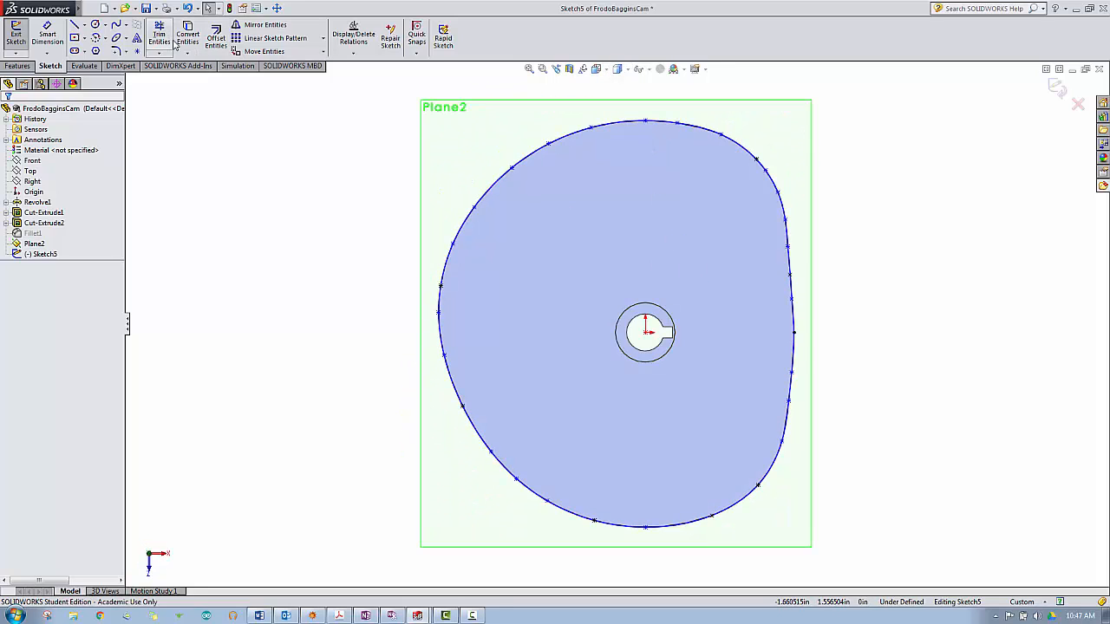
- Convert the bore edge and the three keyway edges into sketch entities and exit the sketch
{"action": "left_click", "coordinate": [187, 37]}
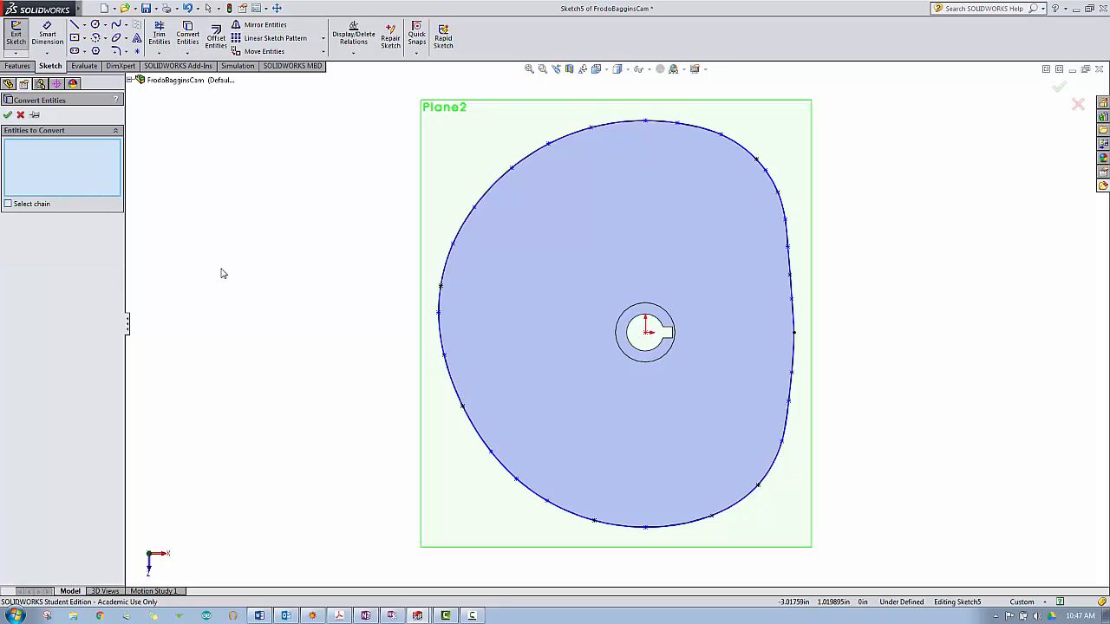
{"action": "scroll", "coordinate": [594, 416], "scroll_direction": "down", "scroll_amount": 3}
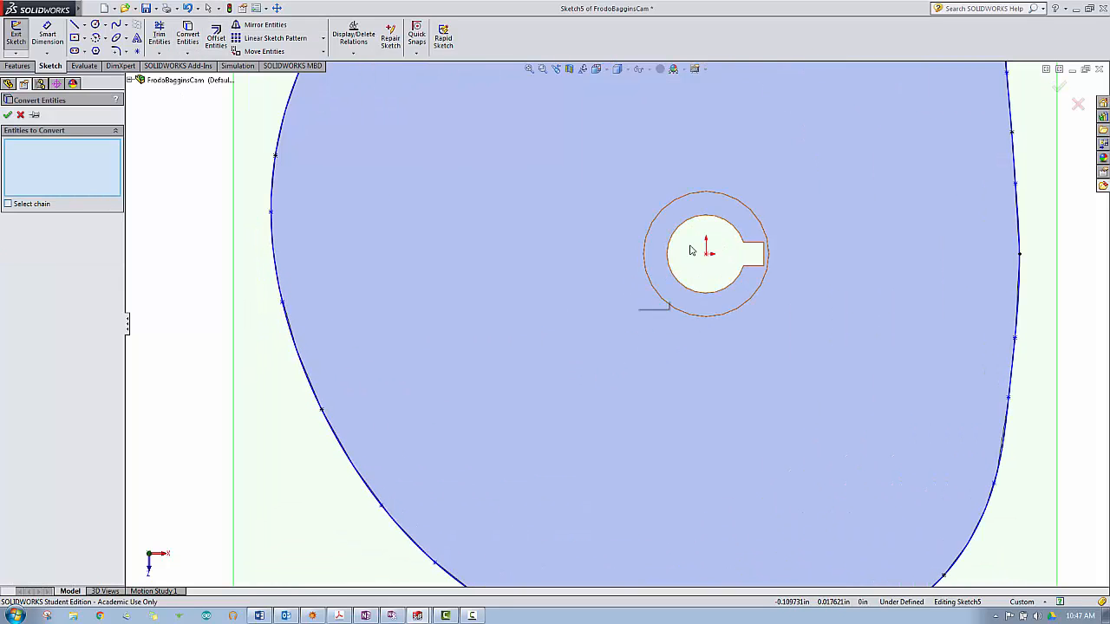
{"action": "left_click", "coordinate": [735, 234]}
{"action": "left_click", "coordinate": [754, 244]}
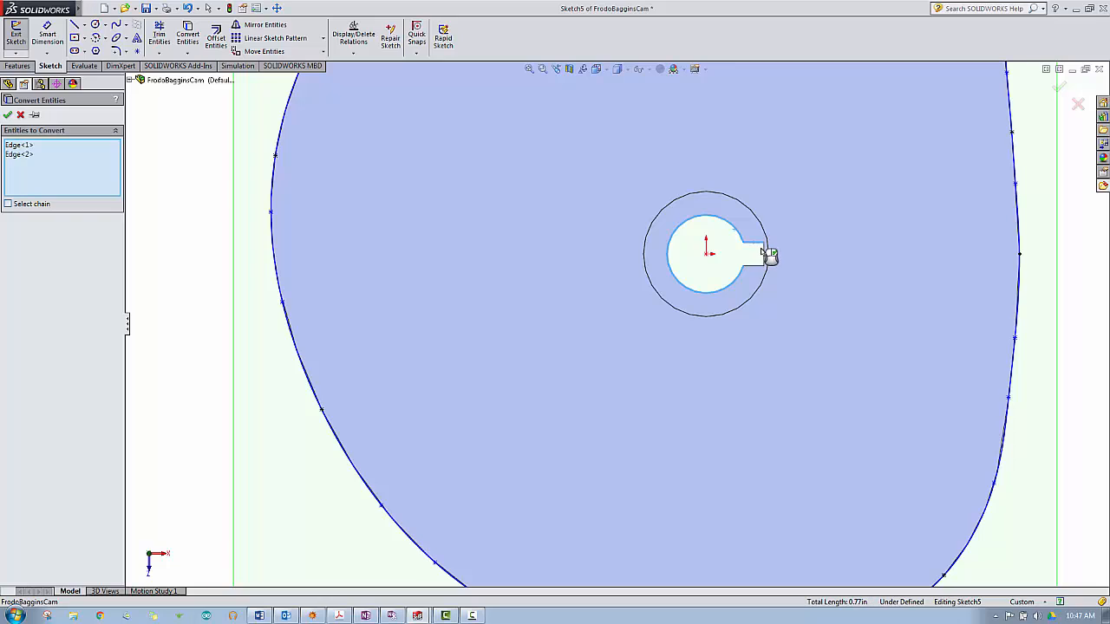
{"action": "left_click", "coordinate": [766, 255]}
{"action": "left_click", "coordinate": [751, 265]}
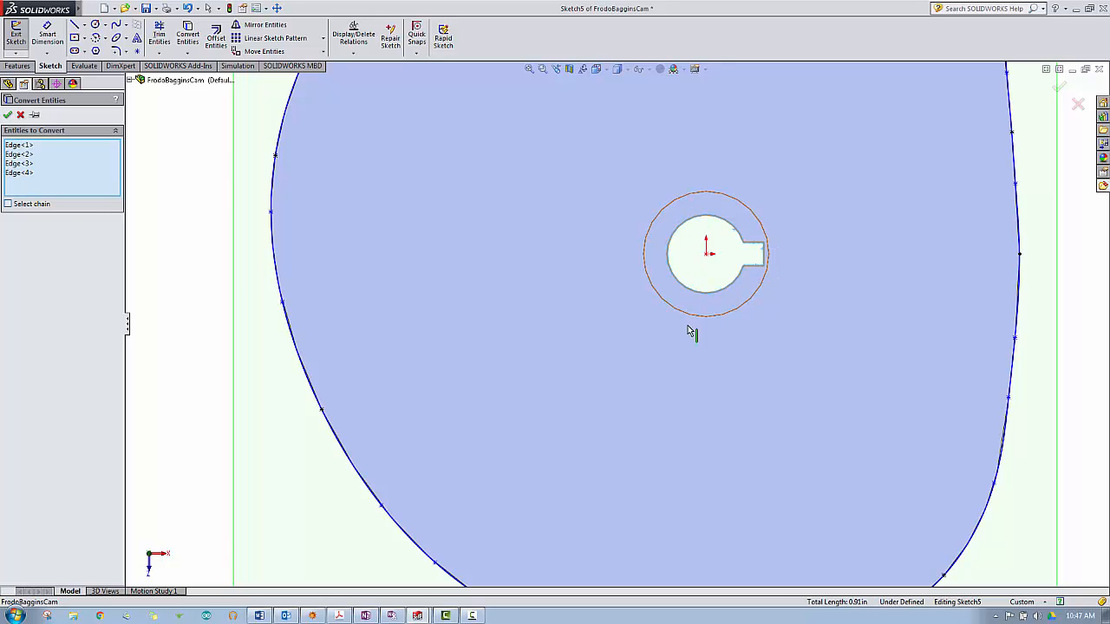
{"action": "left_click", "coordinate": [8, 115]}
{"action": "key", "text": "f"}
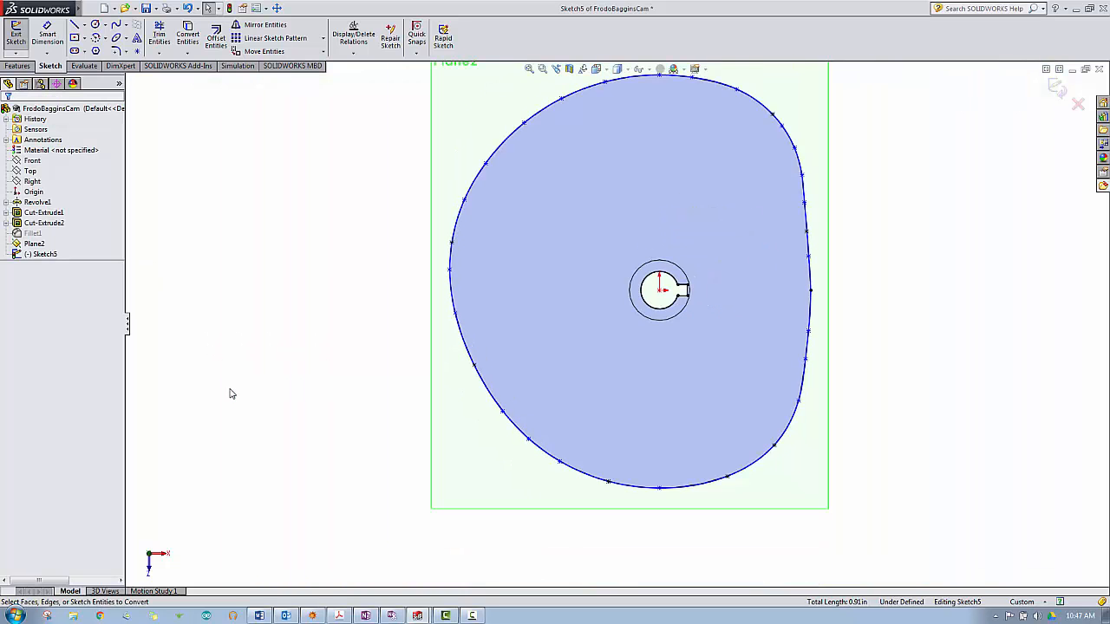
{"action": "mouse_move", "coordinate": [230, 393]}
{"action": "middle_mouse_down"}
{"action": "mouse_move", "coordinate": [274, 307]}
{"action": "mouse_move", "coordinate": [251, 235]}
{"action": "mouse_move", "coordinate": [260, 245]}
{"action": "middle_mouse_up"}
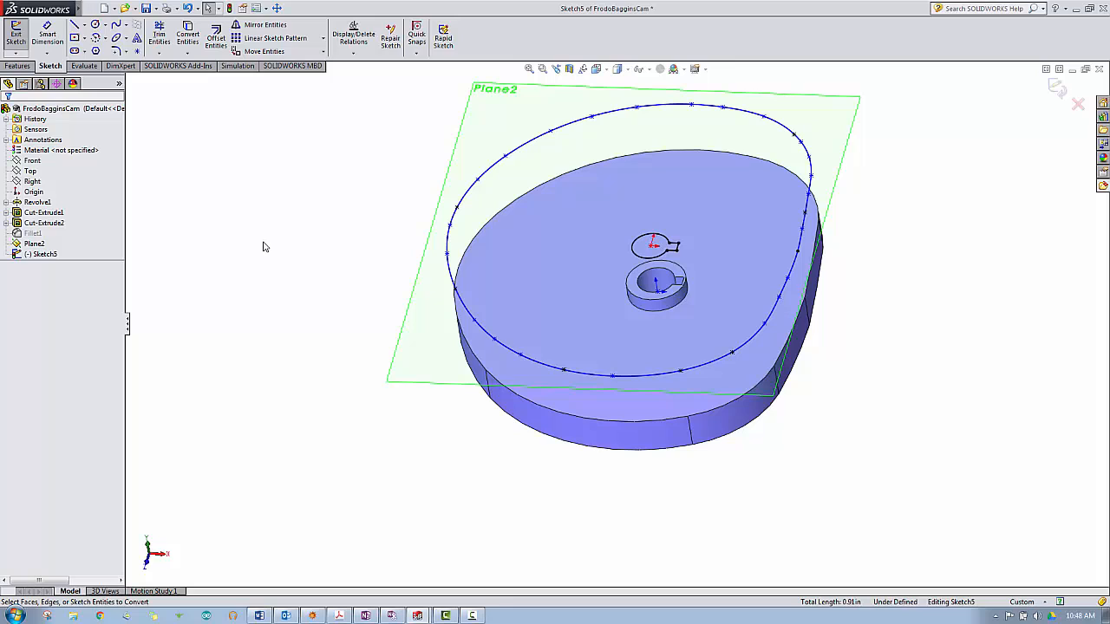
{"action": "left_click", "coordinate": [1056, 88]}
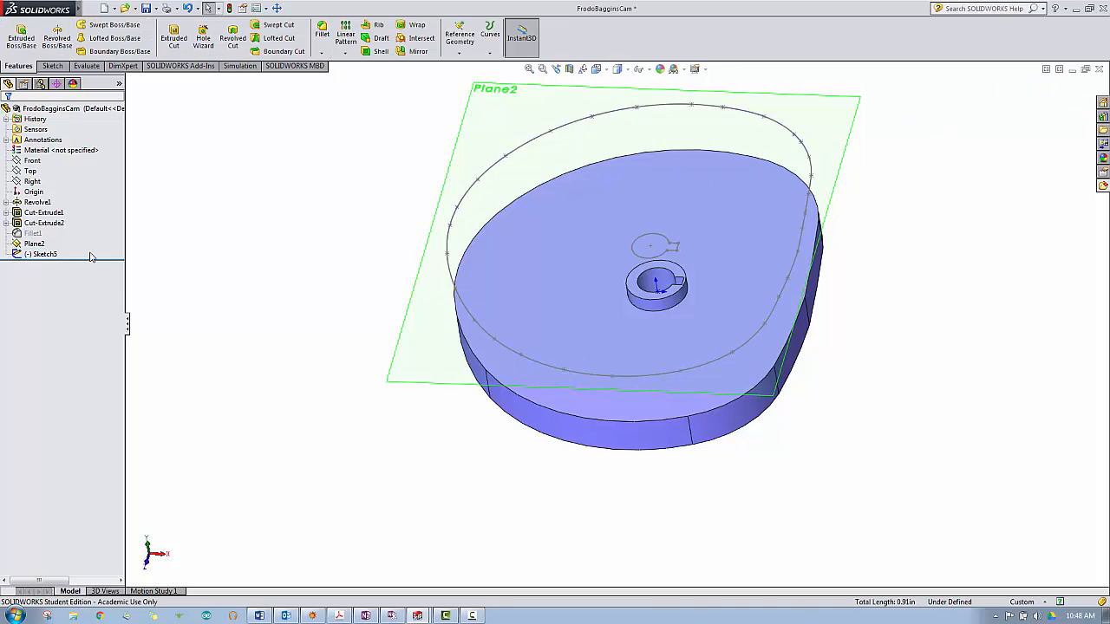
- Copy the sketch containing the spline and the keyed bore outline, and switch to the new part
{"action": "left_click", "coordinate": [39, 254]}
{"action": "right_click", "coordinate": [42, 254]}
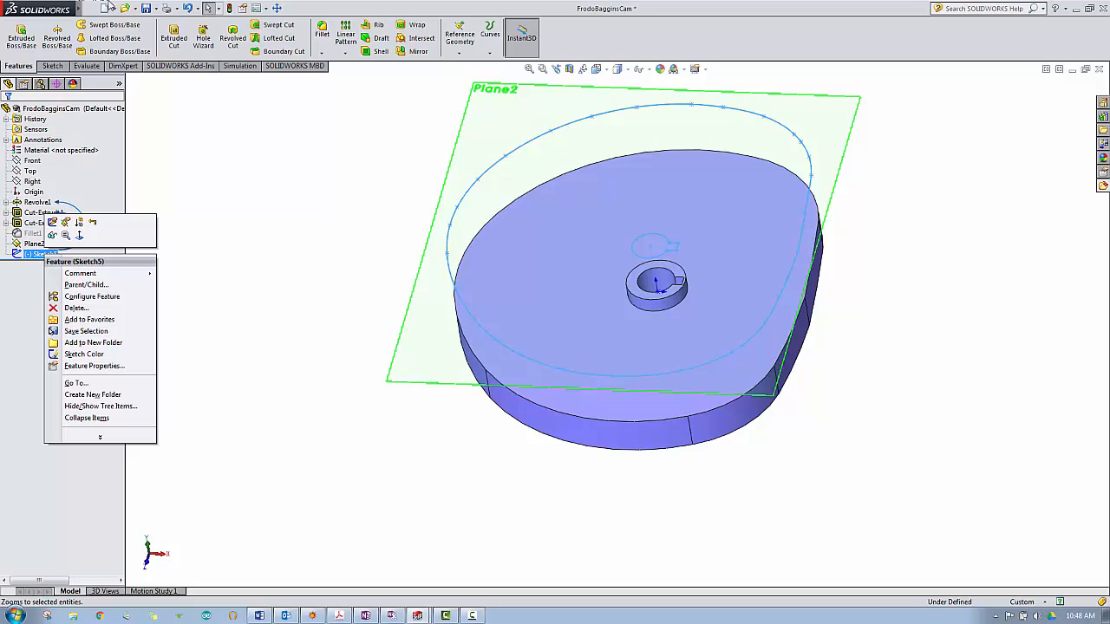
{"action": "left_click", "coordinate": [78, 7]}
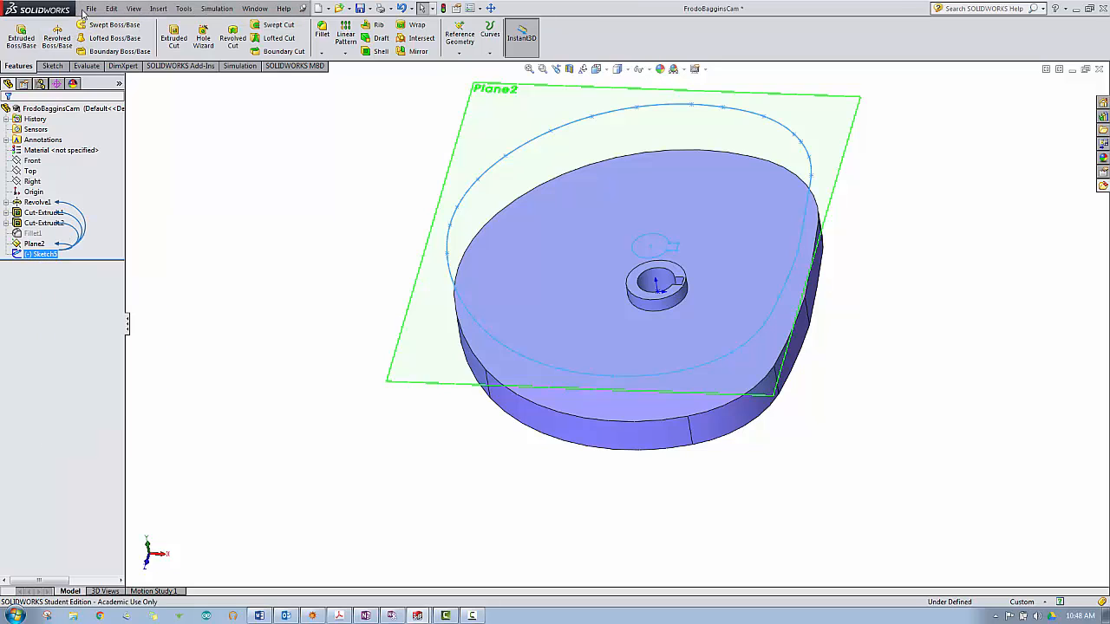
{"action": "left_click", "coordinate": [110, 8]}
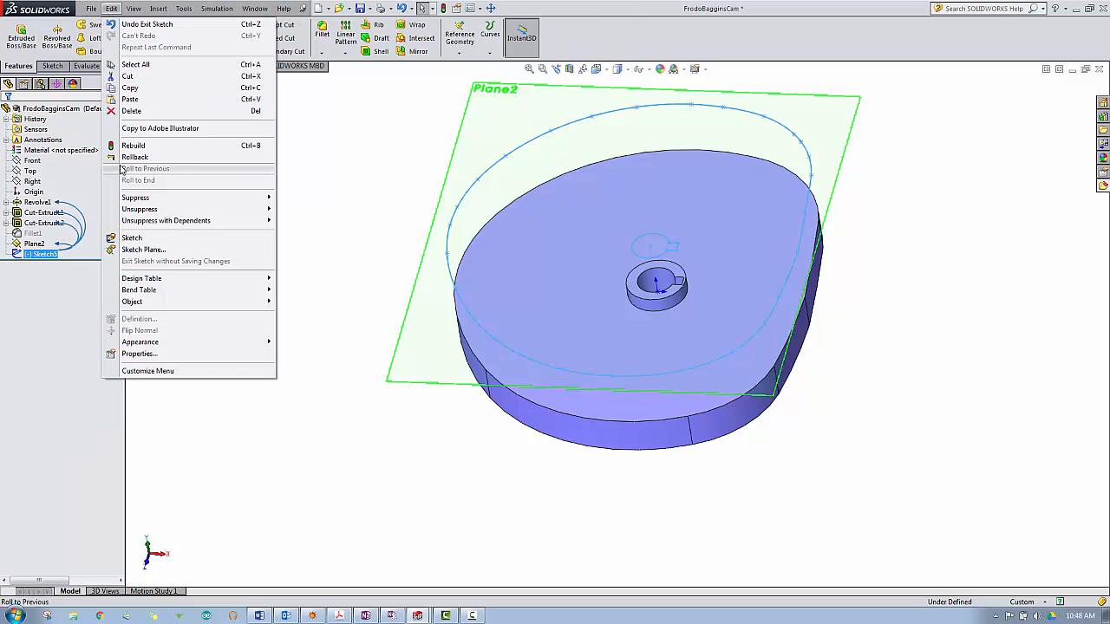
{"action": "left_click", "coordinate": [130, 88]}
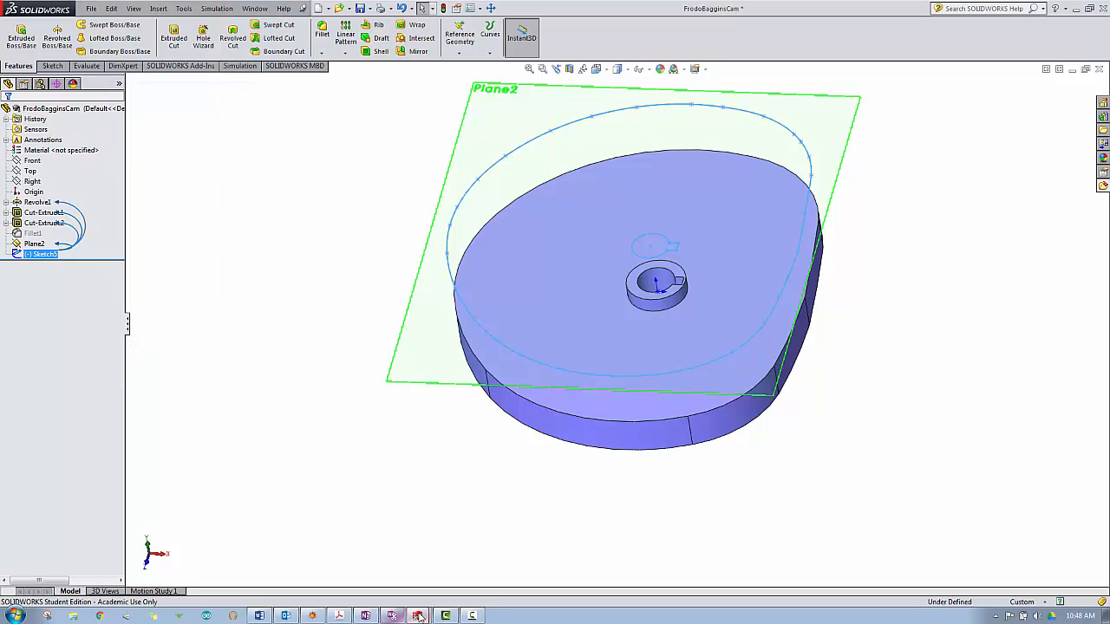
{"action": "mouse_move", "coordinate": [417, 616]}
{"action": "left_click", "coordinate": [392, 593]}
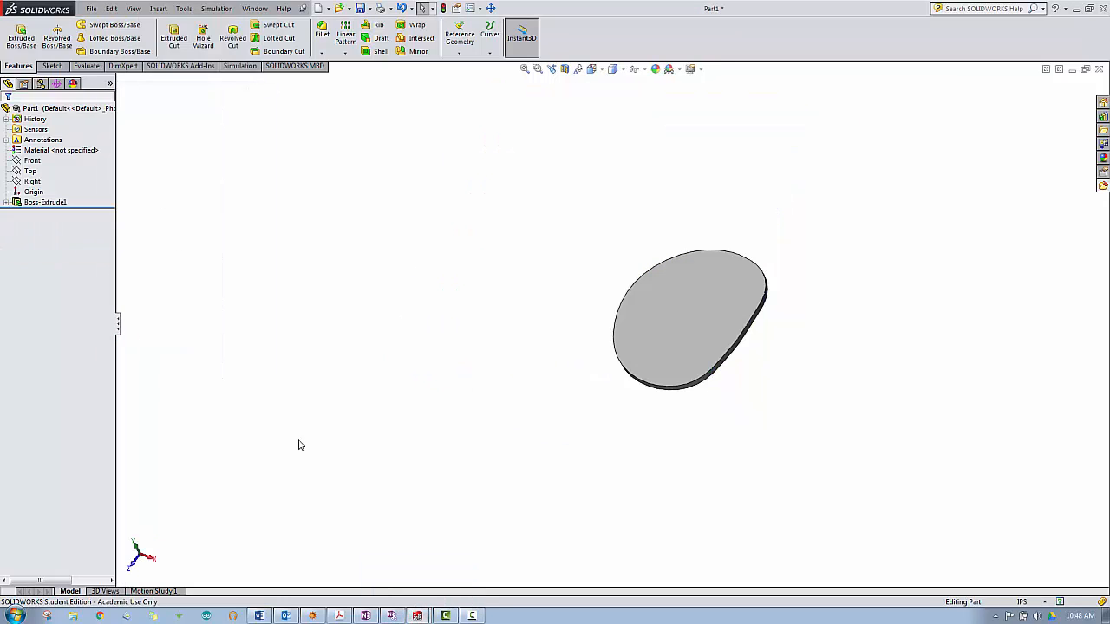
- Delete the existing cam boss extrusion and then its leftover profile sketch from the part
{"action": "left_click", "coordinate": [39, 202]}
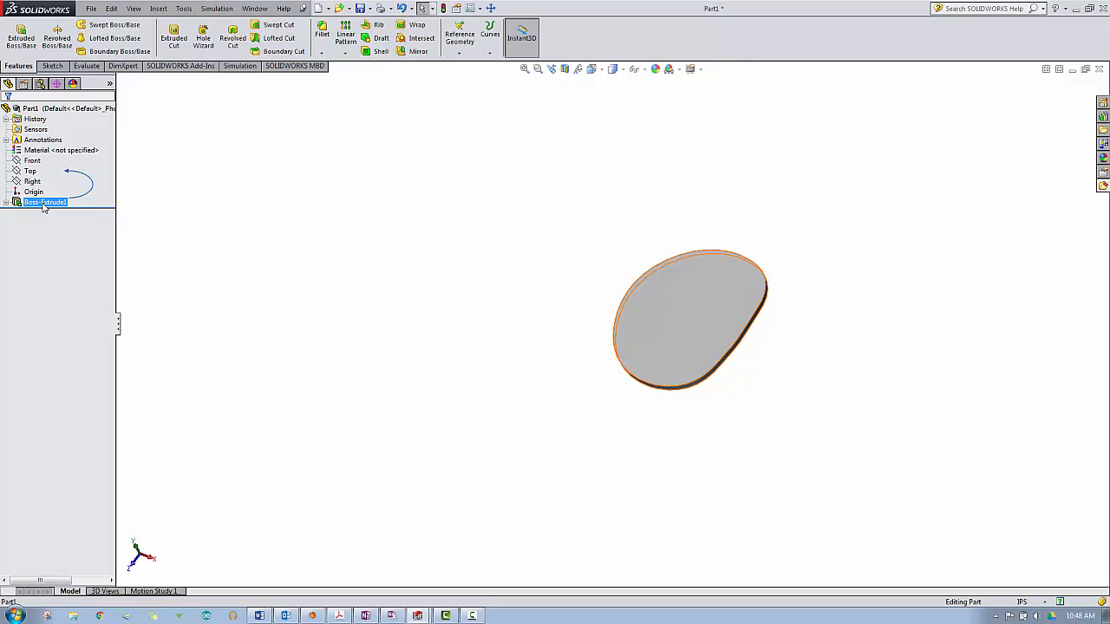
{"action": "right_click", "coordinate": [43, 204]}
{"action": "left_click", "coordinate": [70, 259]}
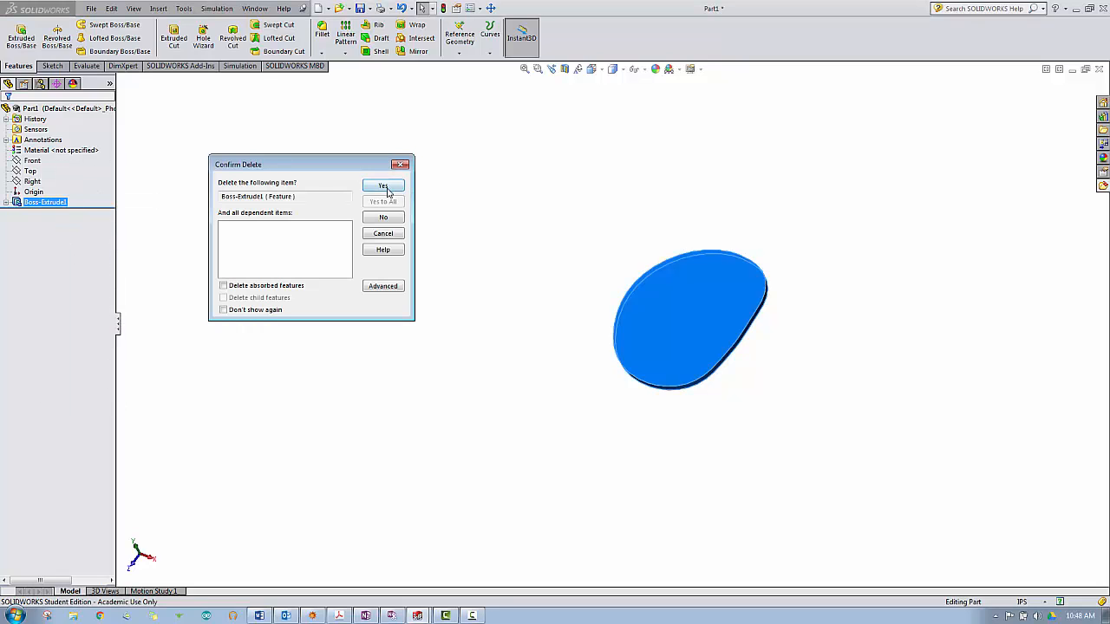
{"action": "key", "text": "Return"}
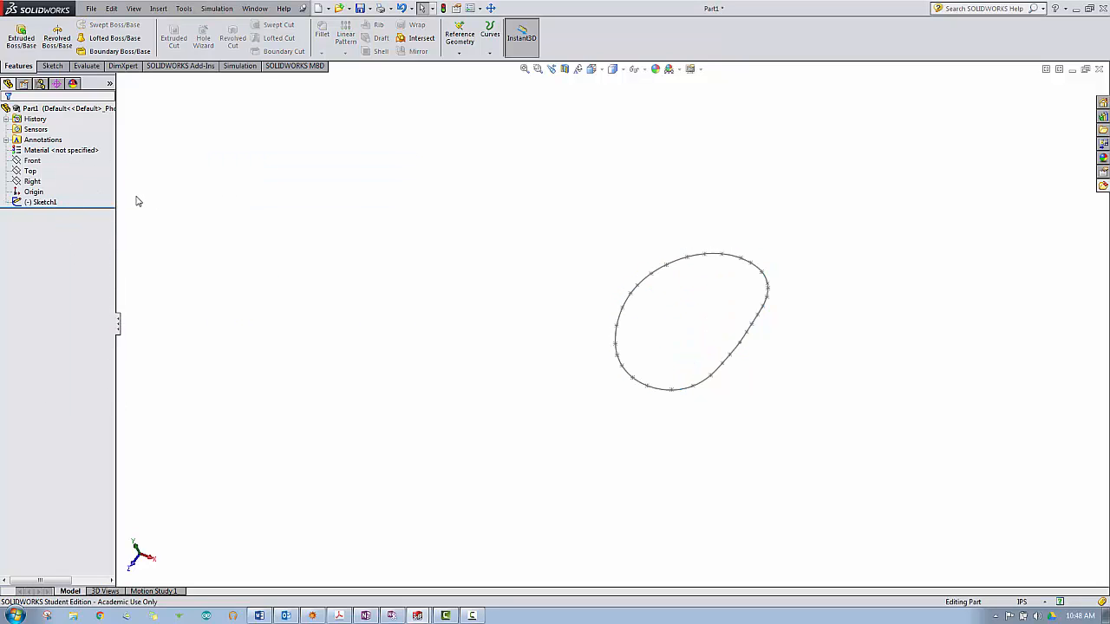
{"action": "right_click", "coordinate": [49, 203]}
{"action": "left_click", "coordinate": [76, 256]}
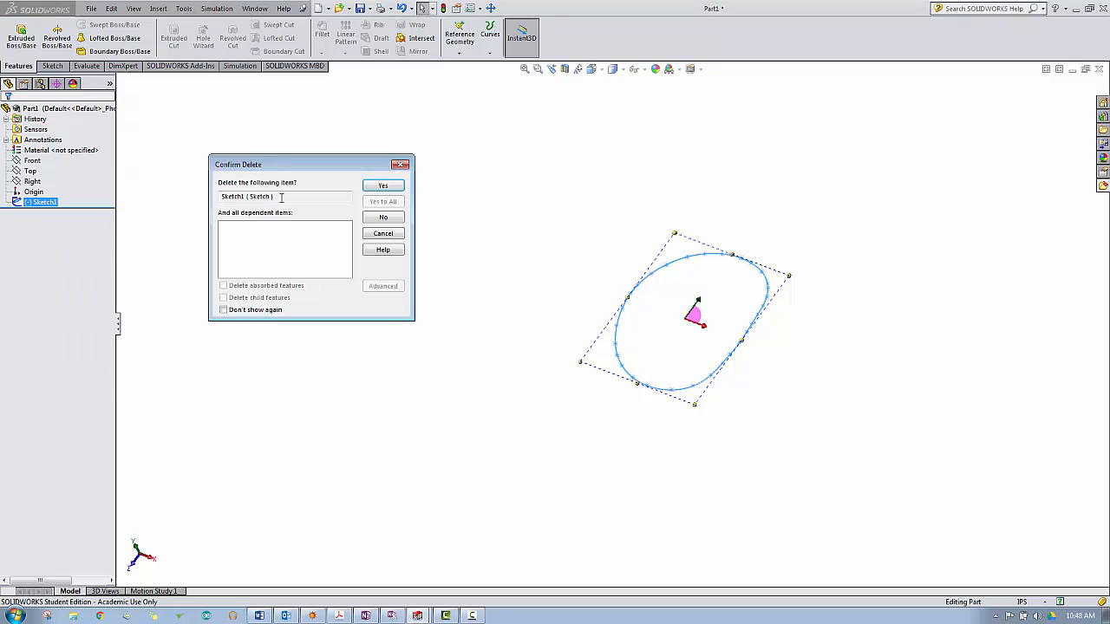
{"action": "left_click", "coordinate": [383, 186]}
- Paste the copied sketch with the cam profile and keyed bore onto the Top plane
{"action": "left_click", "coordinate": [33, 172]}
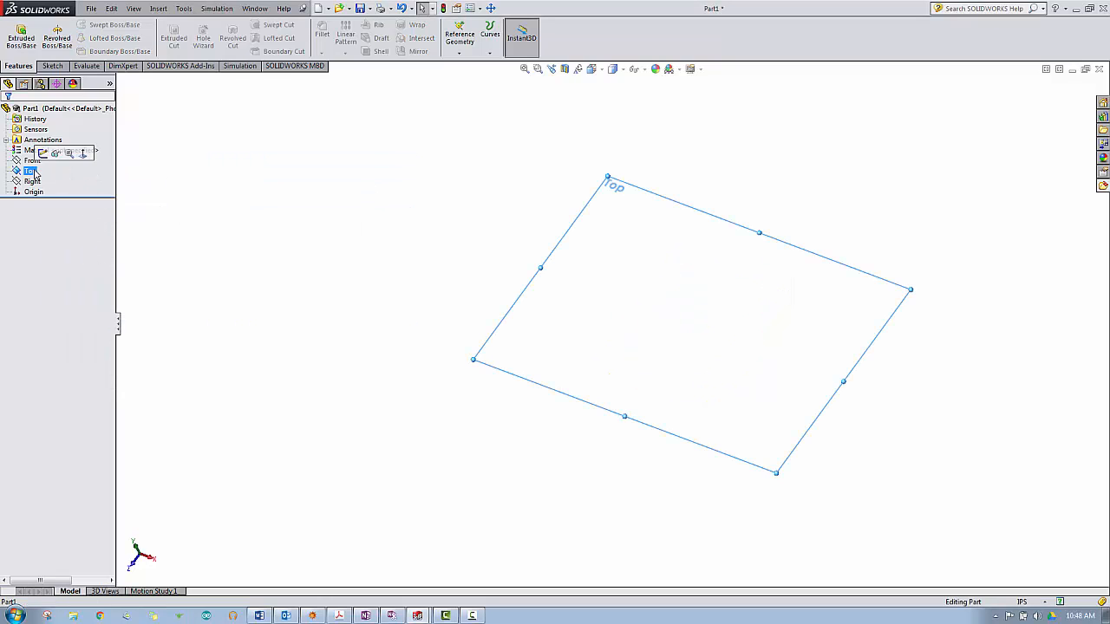
{"action": "left_click", "coordinate": [111, 8]}
{"action": "left_click", "coordinate": [130, 99]}
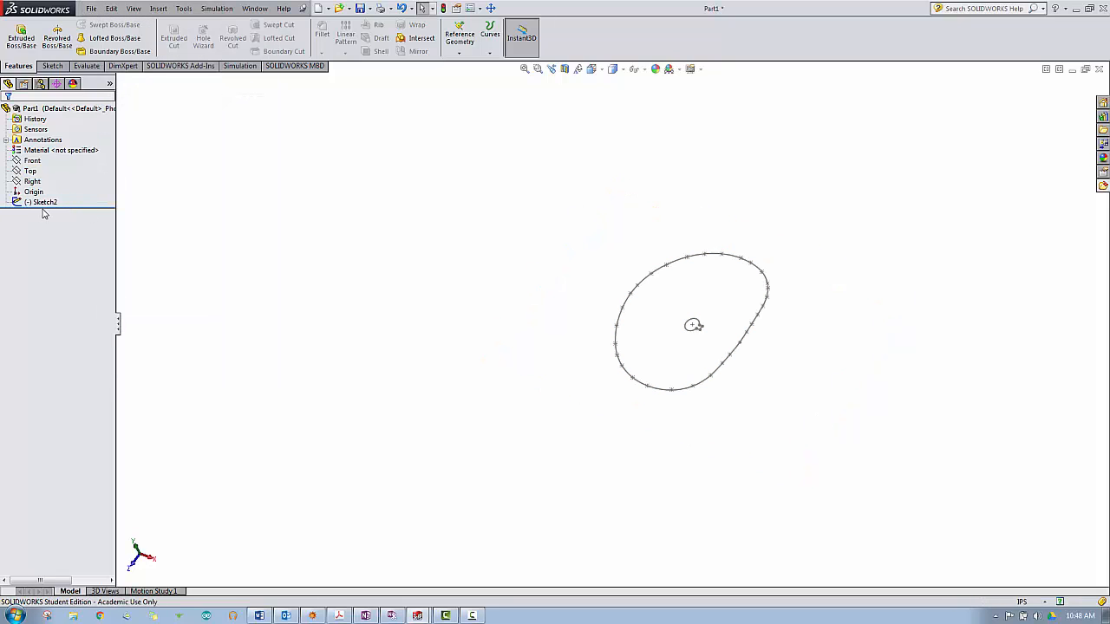
- Open the pasted sketch for editing and extrude the cam profile with its keyed bore as a blind boss 0.25 in deep
{"action": "left_click", "coordinate": [41, 202]}
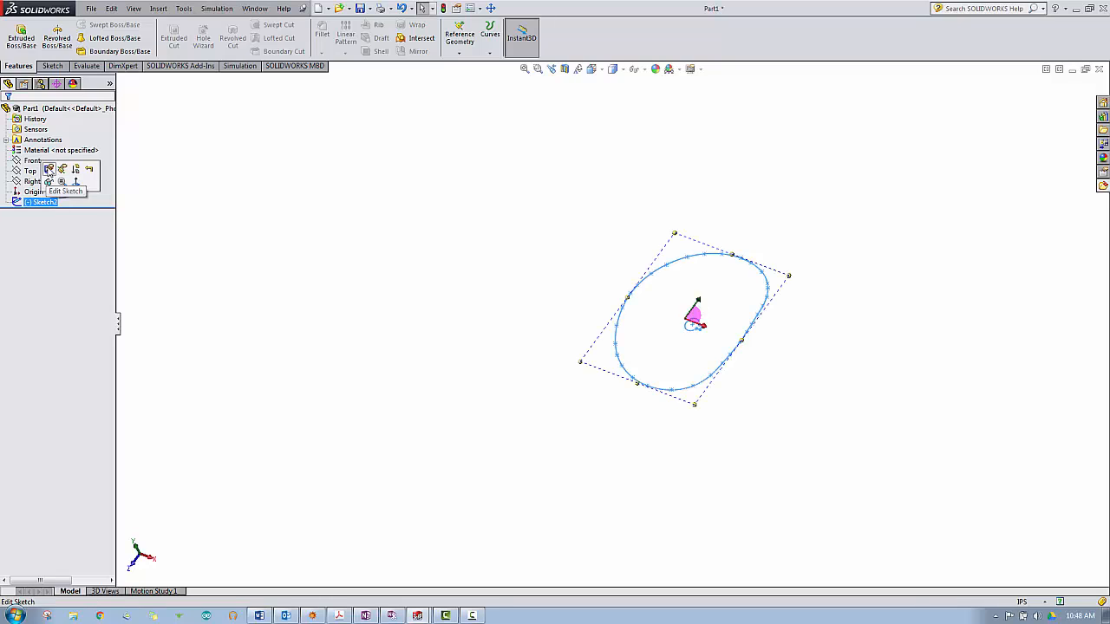
{"action": "left_click", "coordinate": [49, 170]}
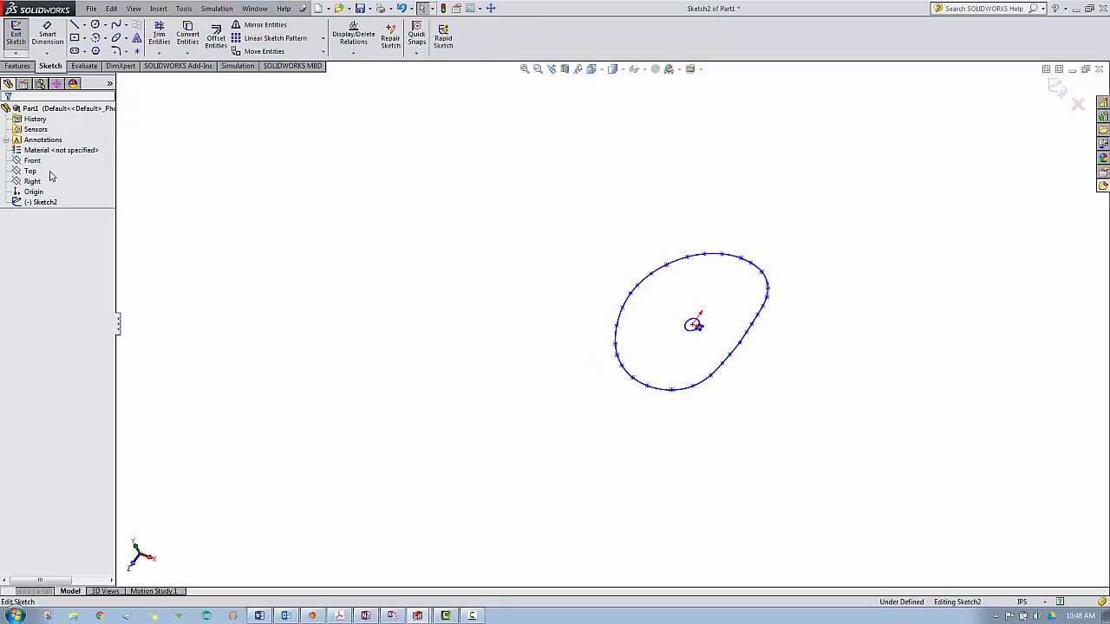
{"action": "left_click", "coordinate": [20, 67]}
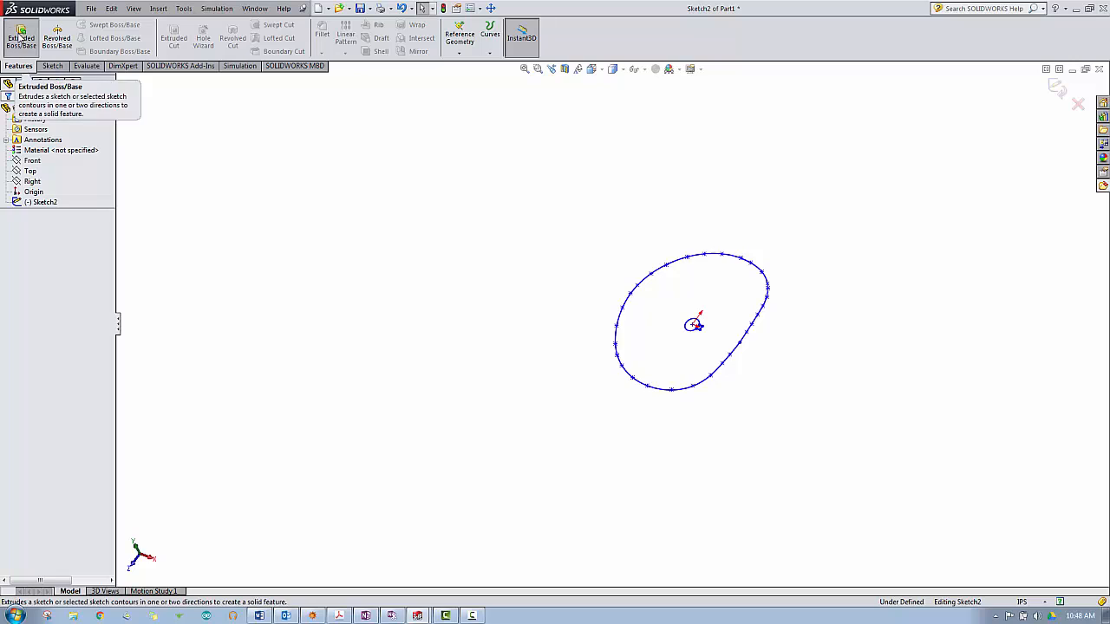
{"action": "left_click", "coordinate": [19, 38]}
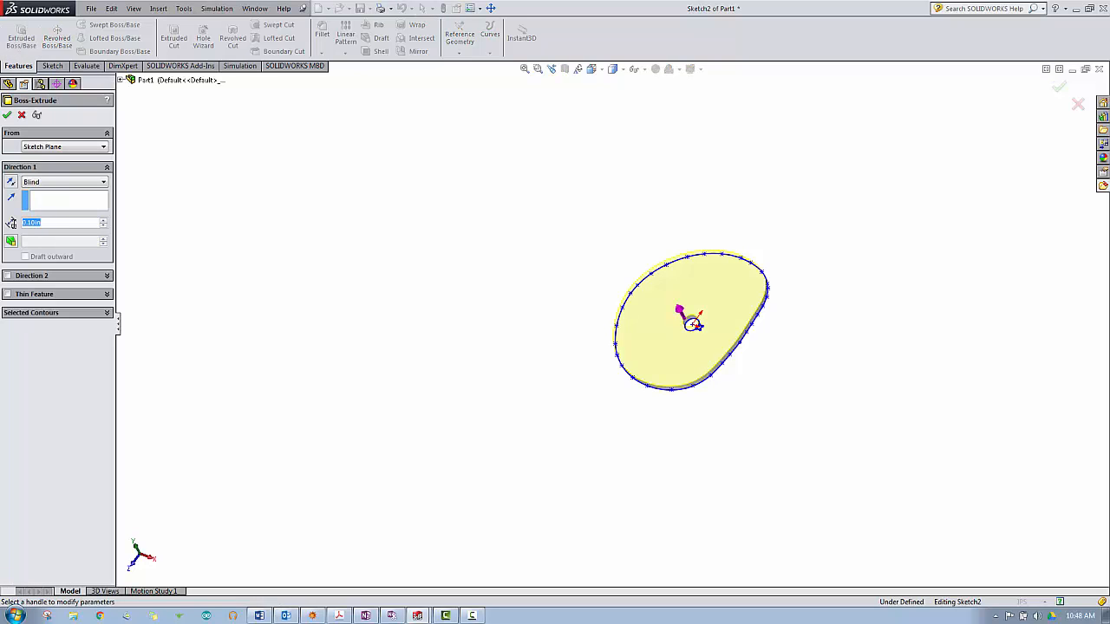
{"action": "type", "text": "0.25"}
{"action": "key", "text": "Return"}
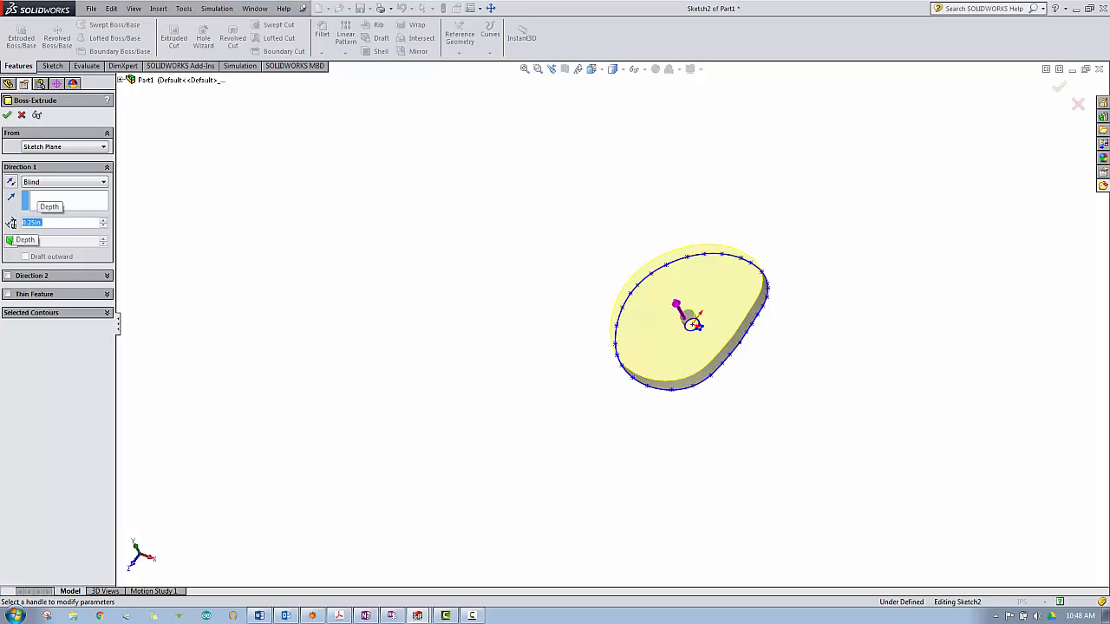
{"action": "left_click", "coordinate": [7, 115]}
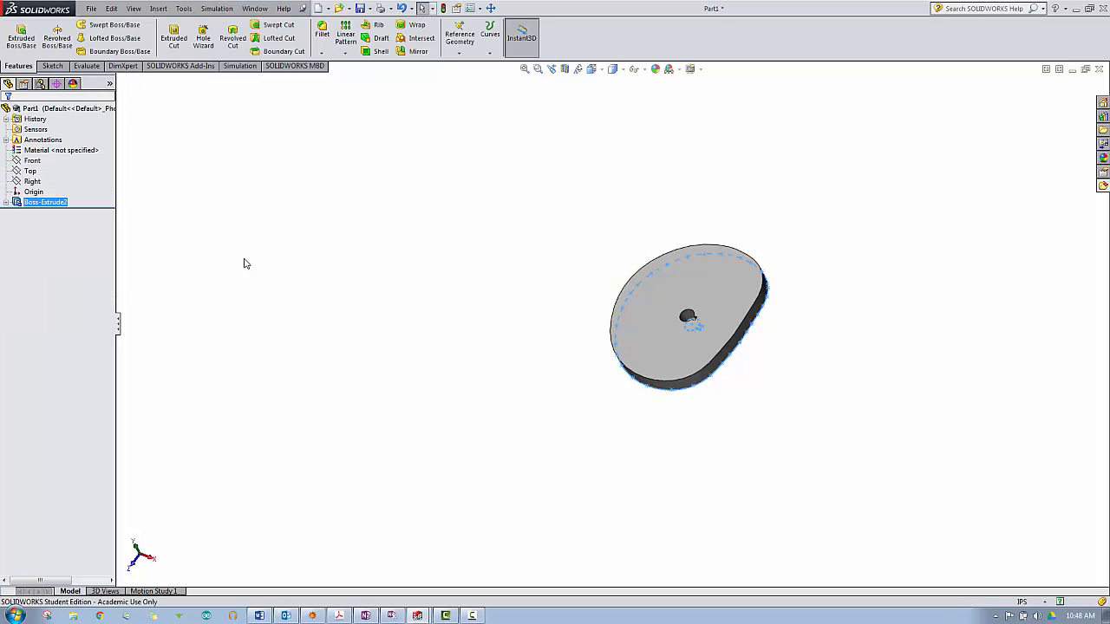
{"action": "left_click", "coordinate": [433, 309]}
{"action": "middle_click_drag", "start_coordinate": [456, 325], "coordinate": [280, 439]}
{"action": "middle_click_drag", "start_coordinate": [589, 179], "coordinate": [356, 302]}
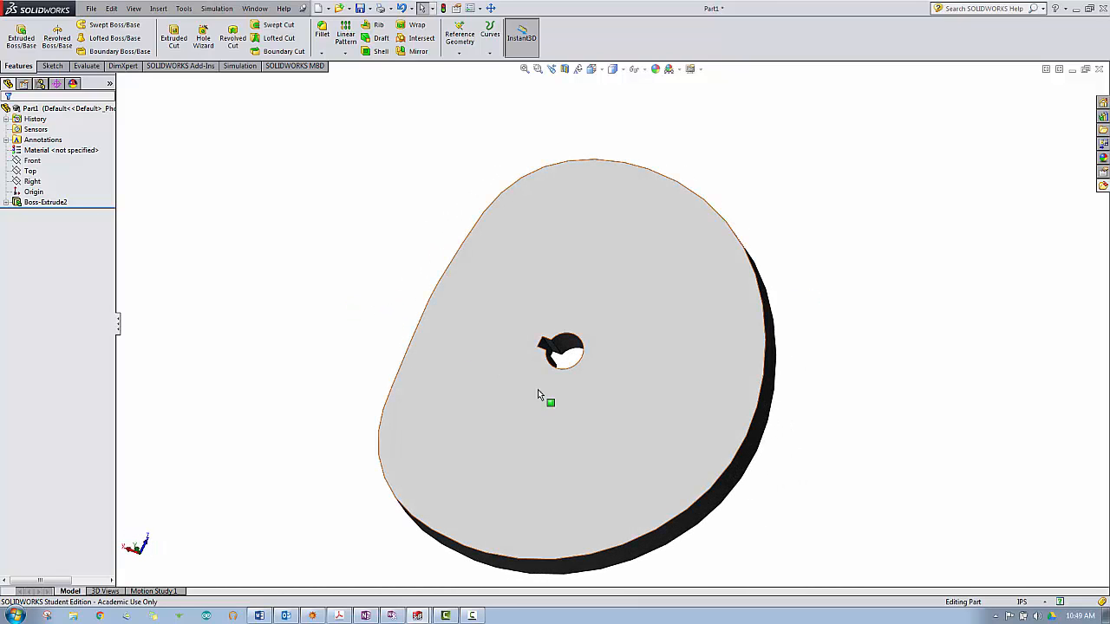